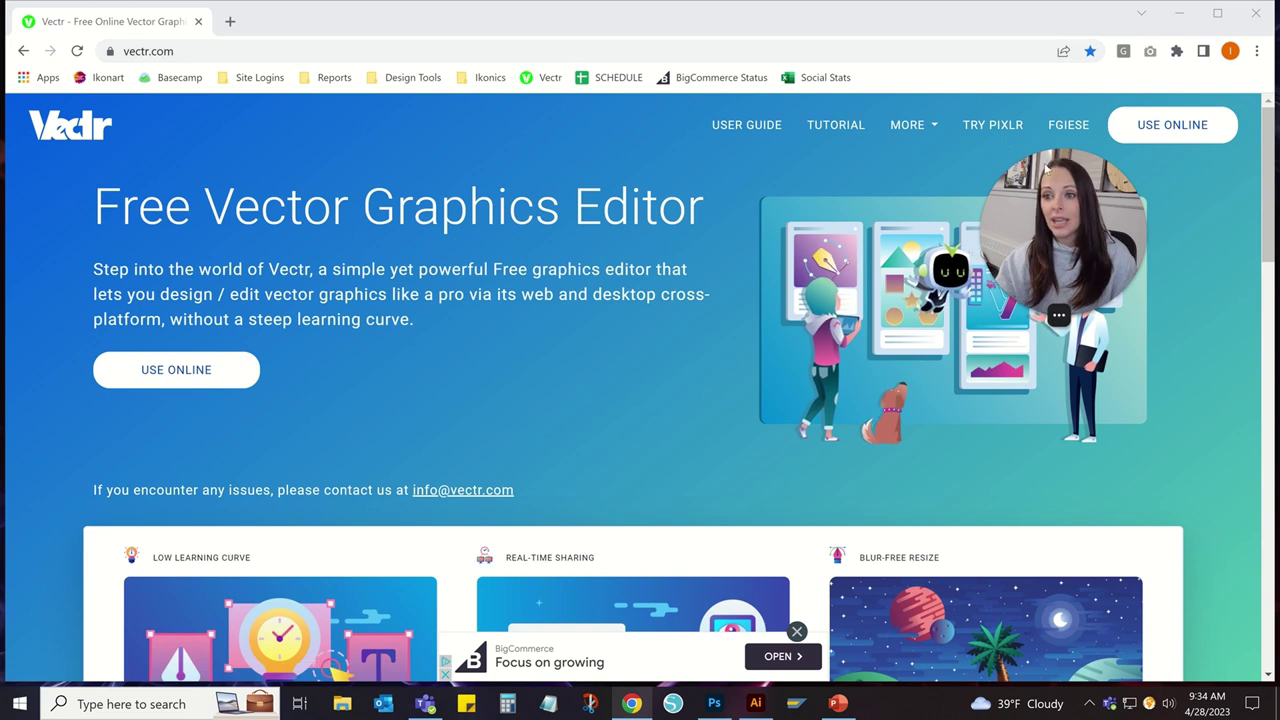
# - Sign in to the Vectr account using the saved login details
pyautogui.click(1060, 125)
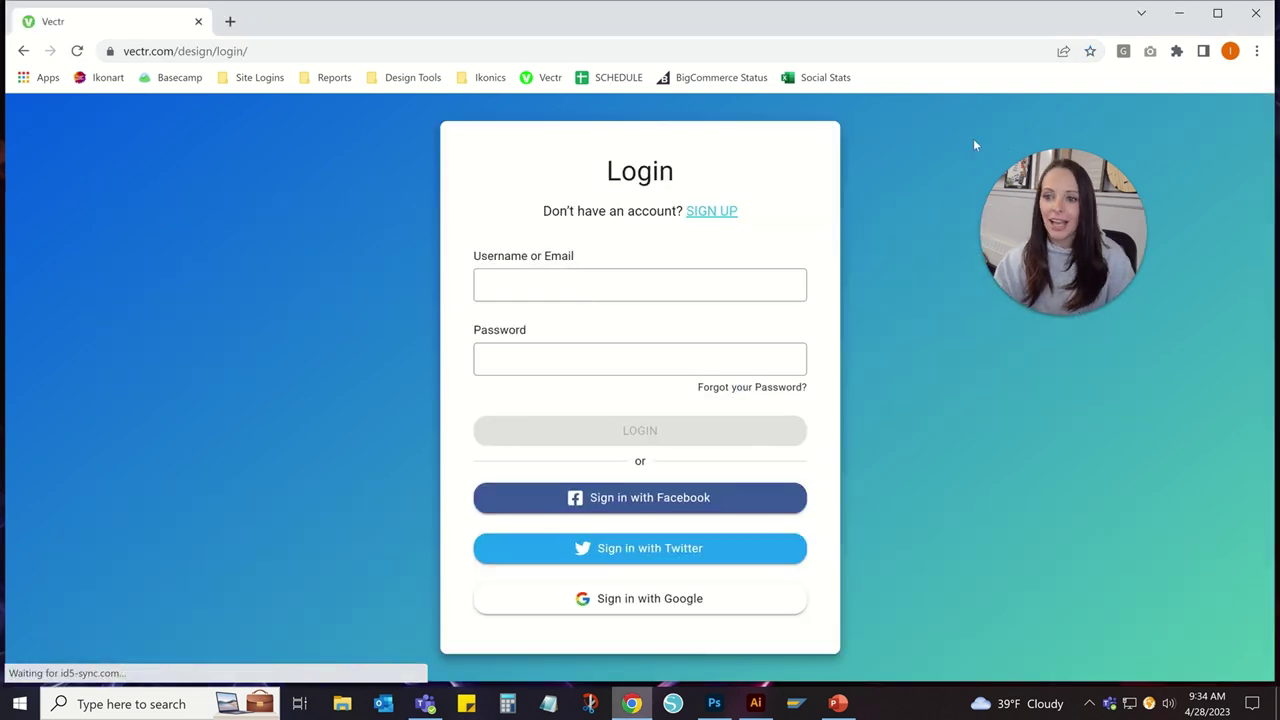
pyautogui.click(628, 432)
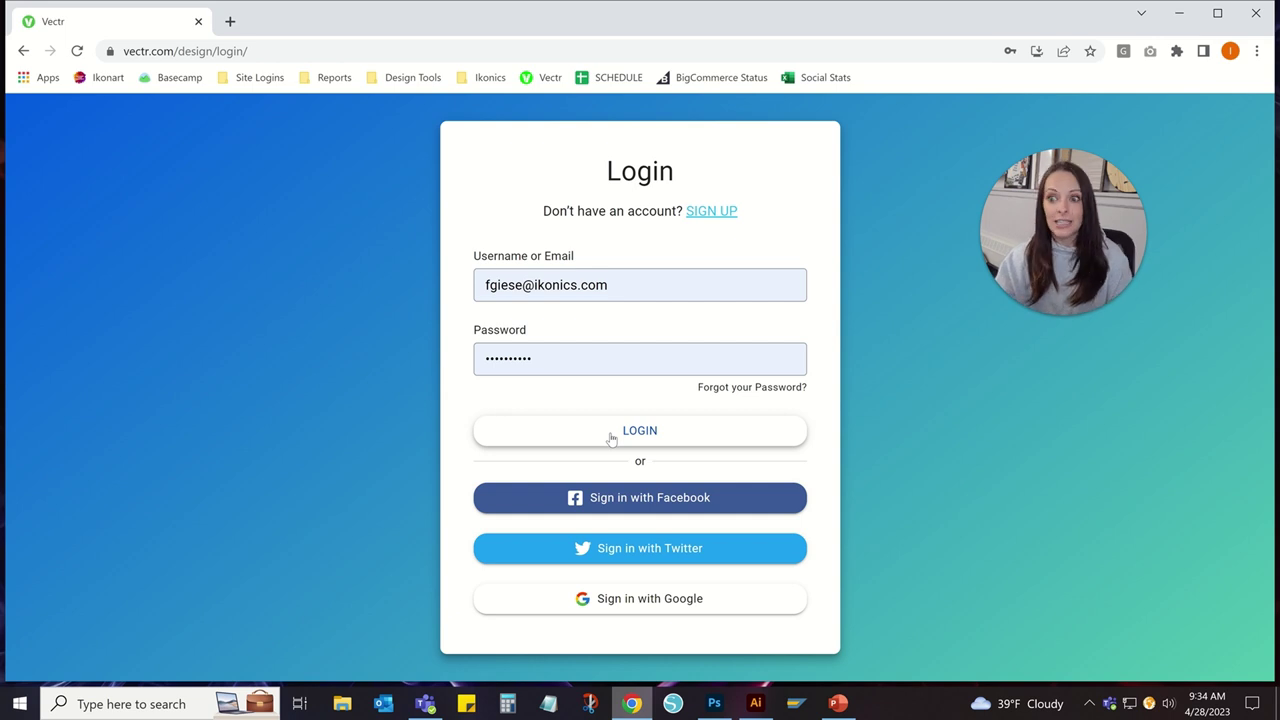
pyautogui.click(610, 436)
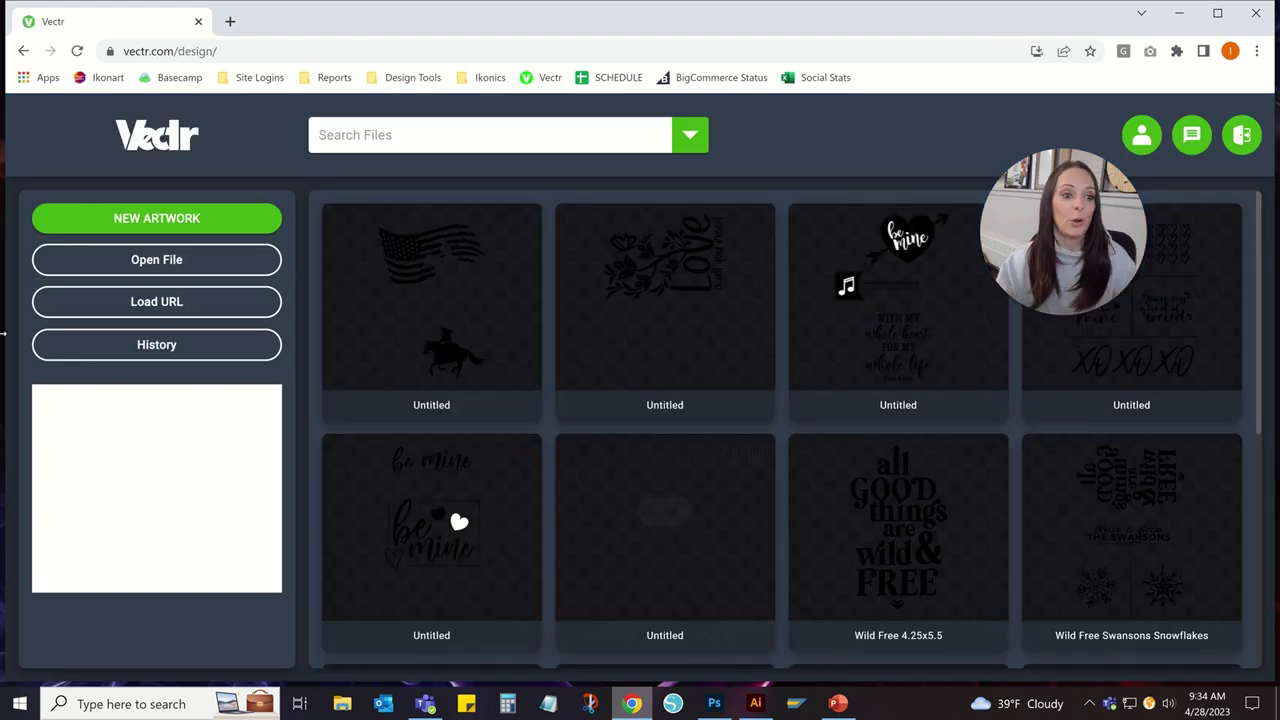
# - Create a new blank US-Letter Portrait (8.5 × 11 in) print artwork
pyautogui.click(164, 211)
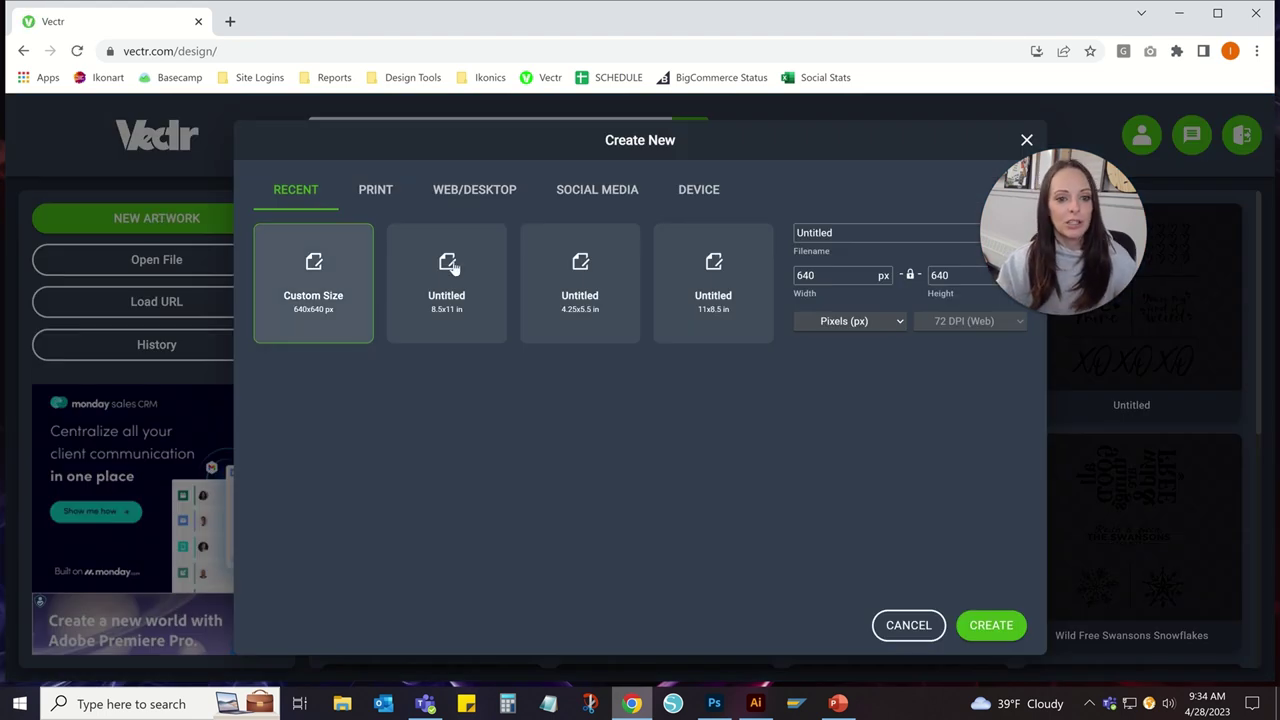
pyautogui.click(371, 189)
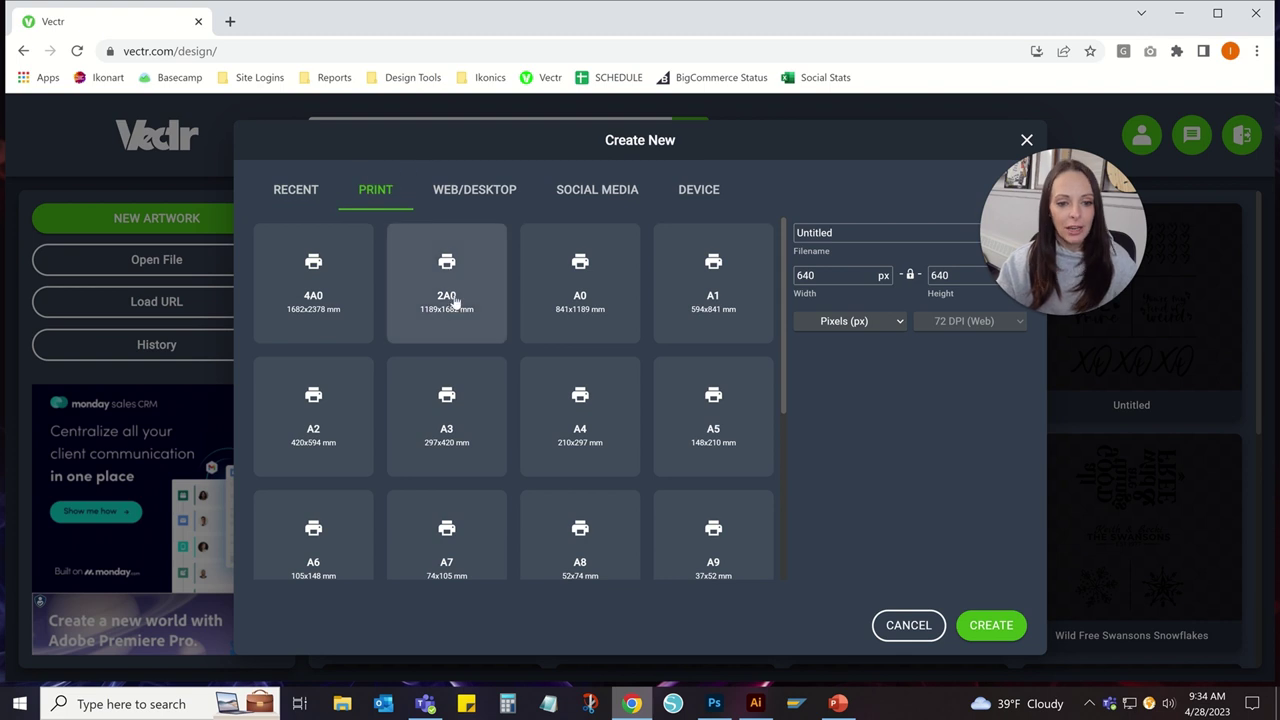
pyautogui.scroll(-2, 441, 483)
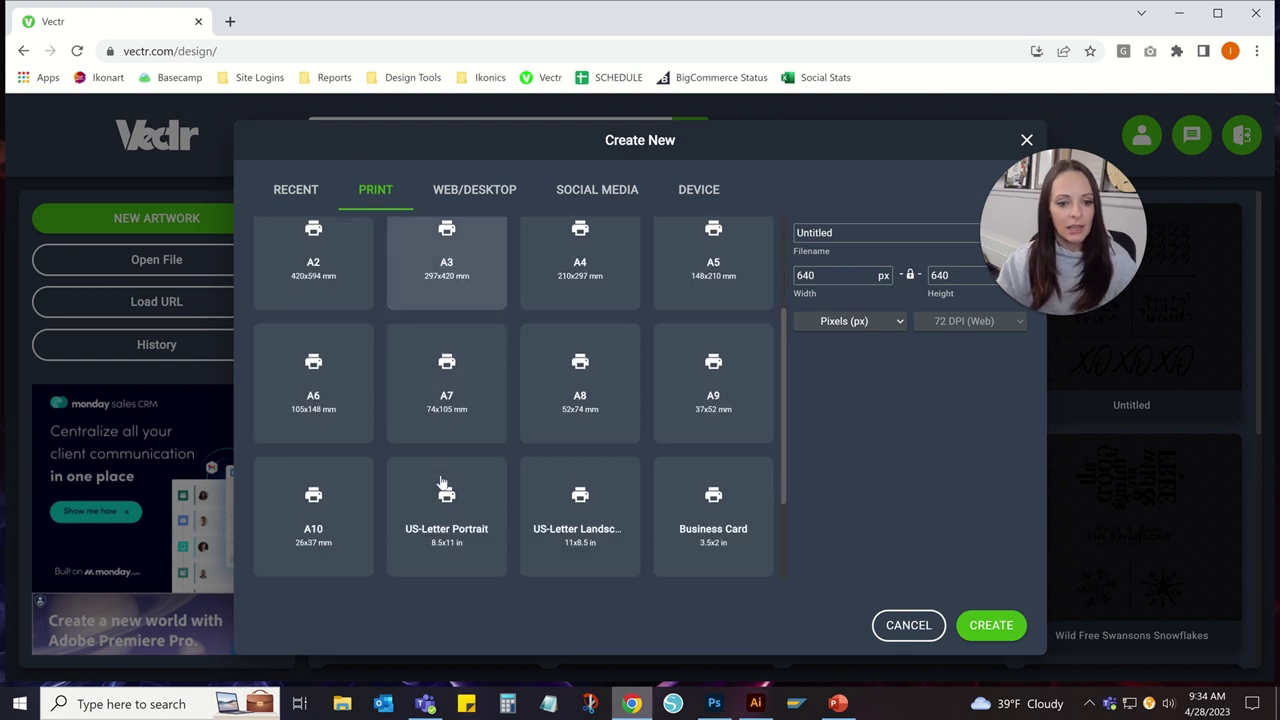
pyautogui.scroll(2, 443, 480)
pyautogui.scroll(-3, 443, 480)
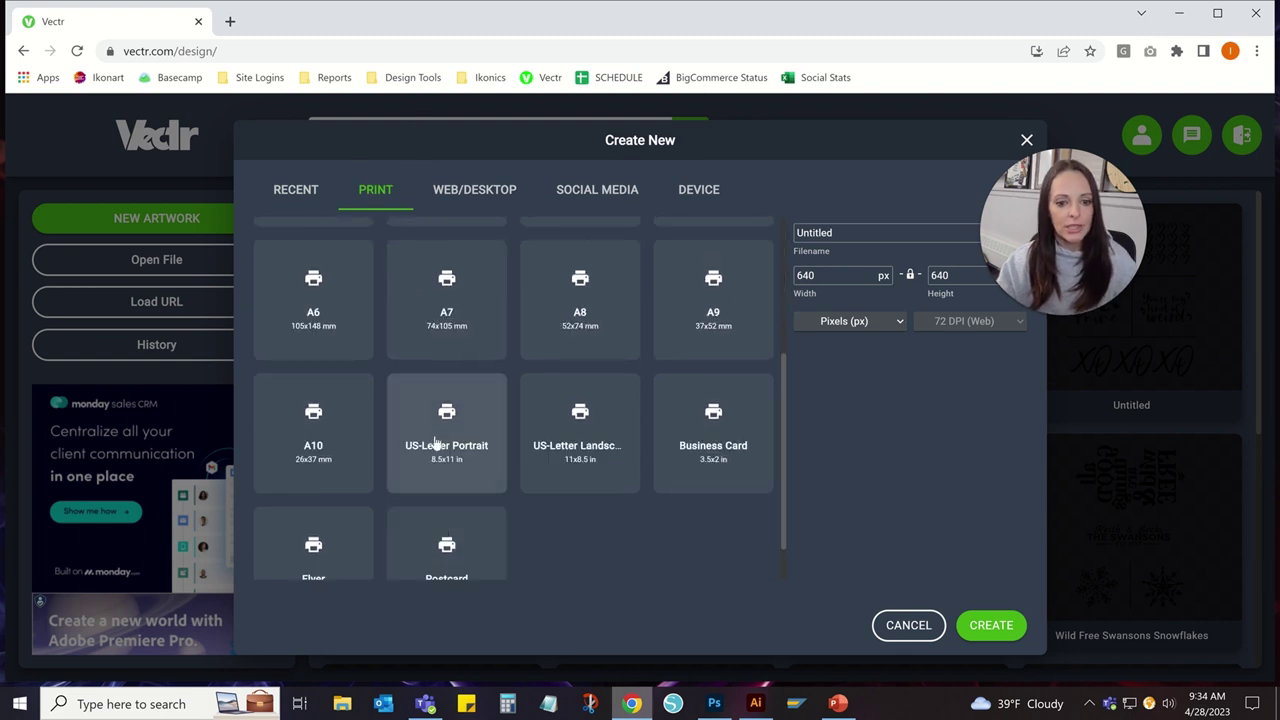
pyautogui.click(436, 445)
pyautogui.click(1000, 622)
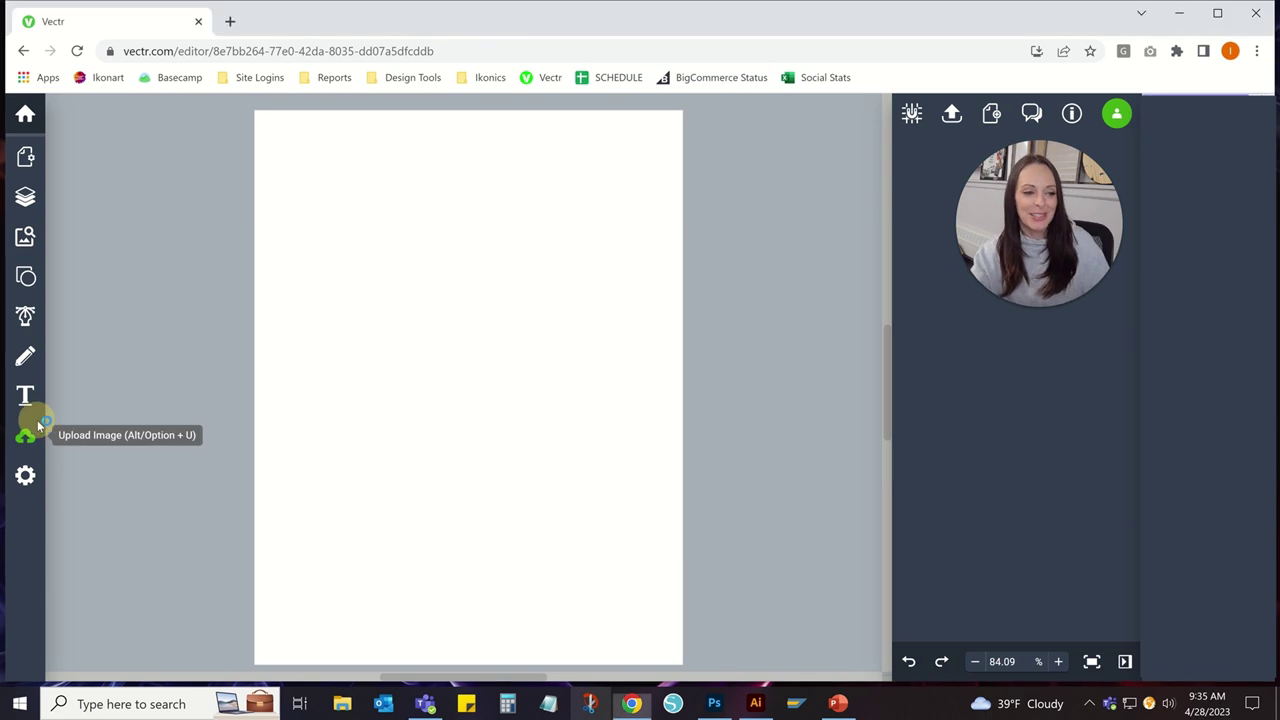
# - Upload IMG_1805.JPG, shrink it, and park it off the page at the upper left
pyautogui.click(32, 428)
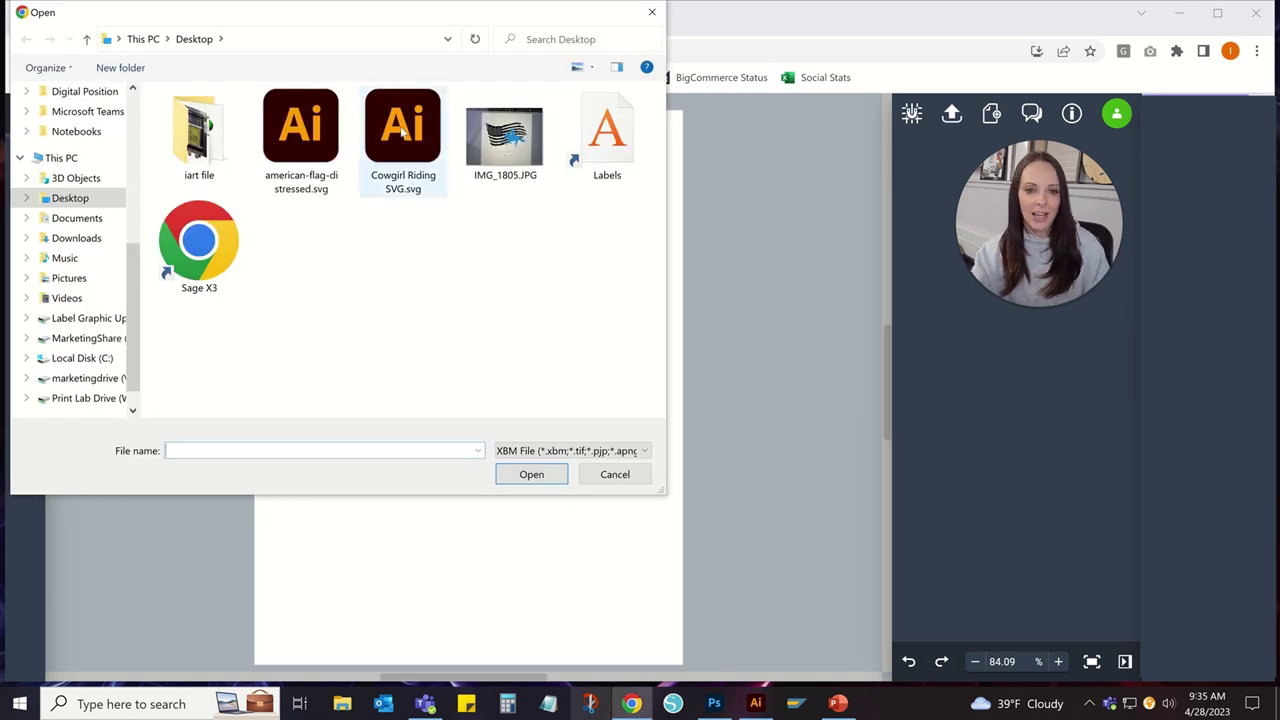
pyautogui.click(505, 135)
pyautogui.click(552, 477)
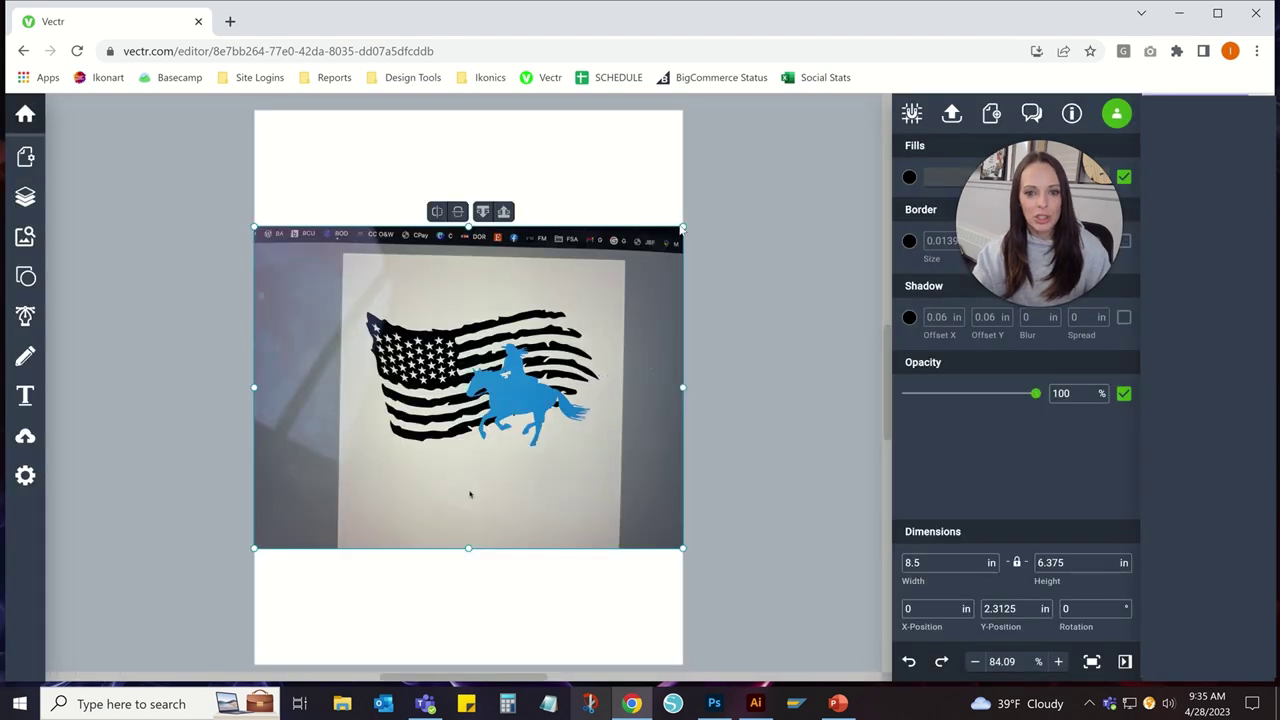
pyautogui.moveTo(682, 229); pyautogui.dragTo(588, 298)
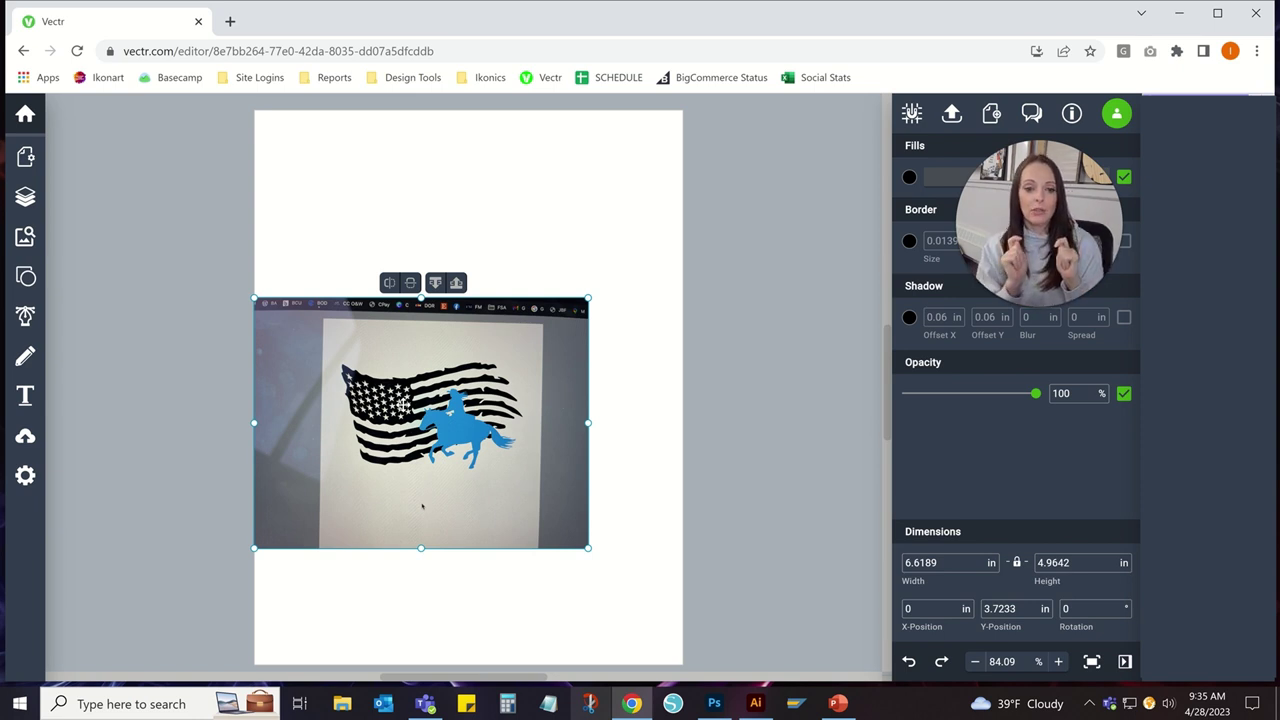
pyautogui.moveTo(407, 405); pyautogui.dragTo(70, 215)
pyautogui.moveTo(367, 308); pyautogui.dragTo(480, 306)
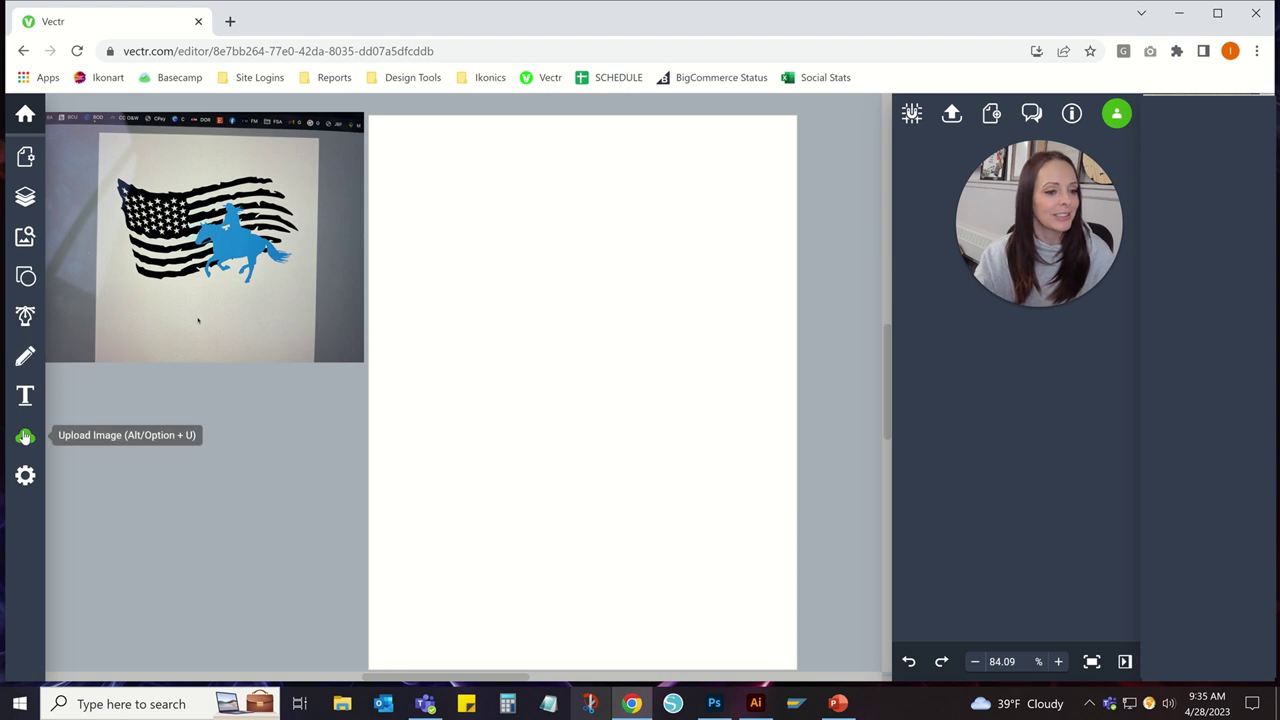
# - Import american-flag-distressed.svg and set its width to 10 in
pyautogui.click(25, 437)
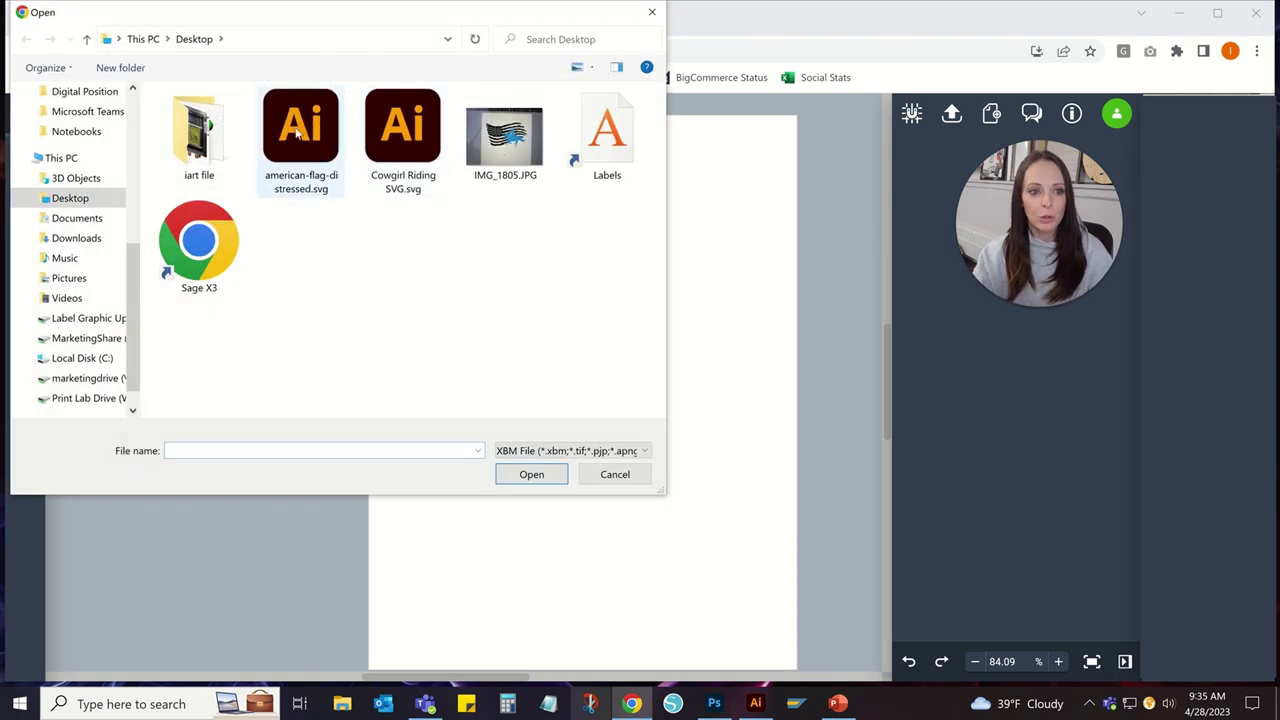
pyautogui.click(297, 140)
pyautogui.click(531, 474)
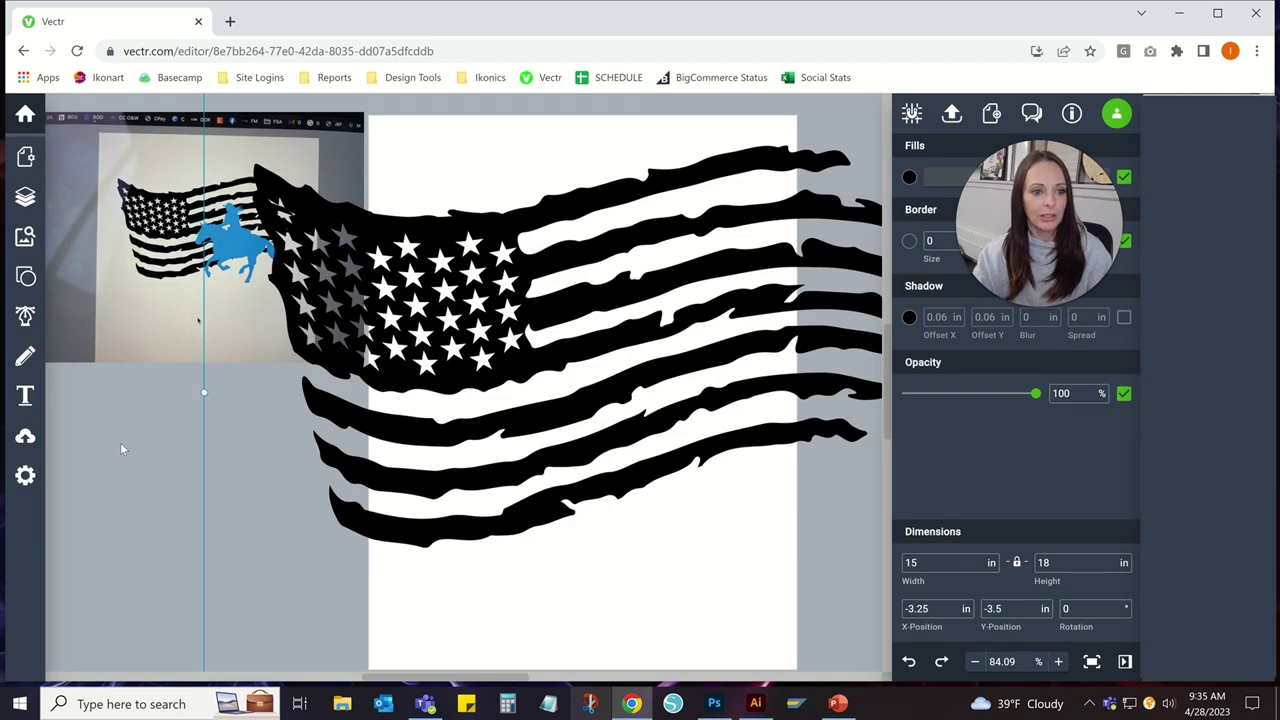
pyautogui.doubleClick(940, 562)
pyautogui.write('10')
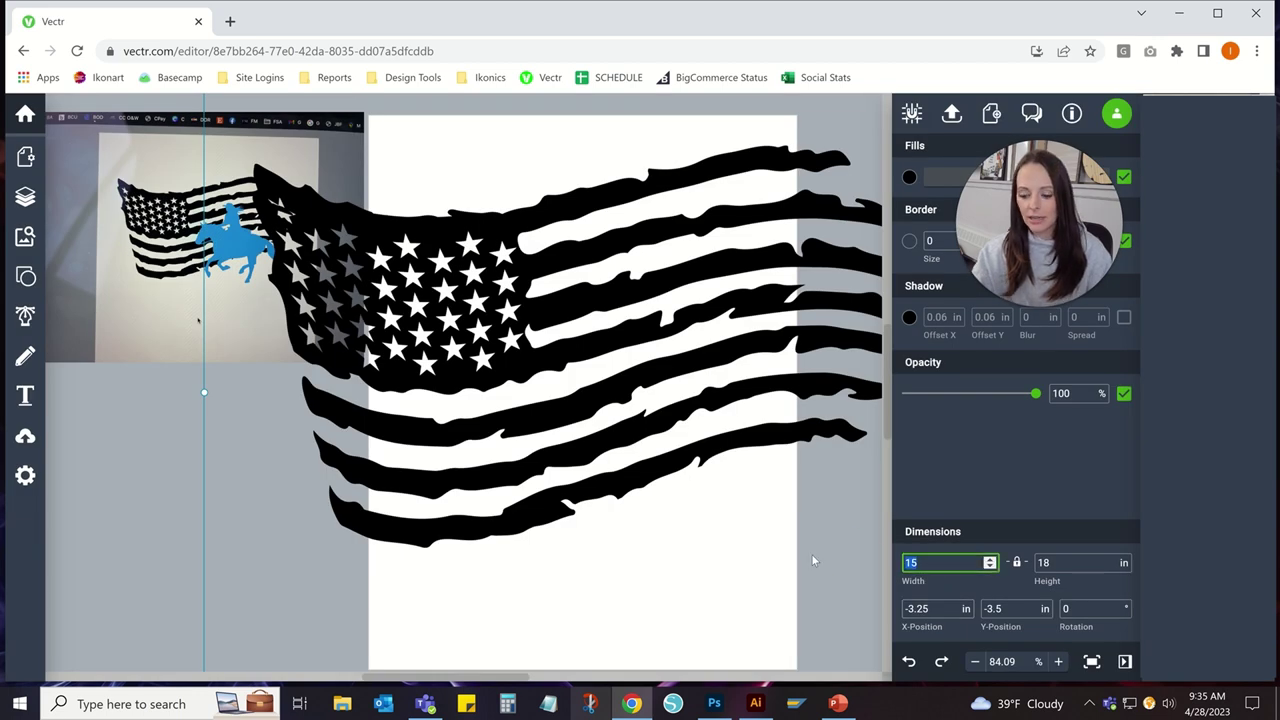
pyautogui.click(251, 520)
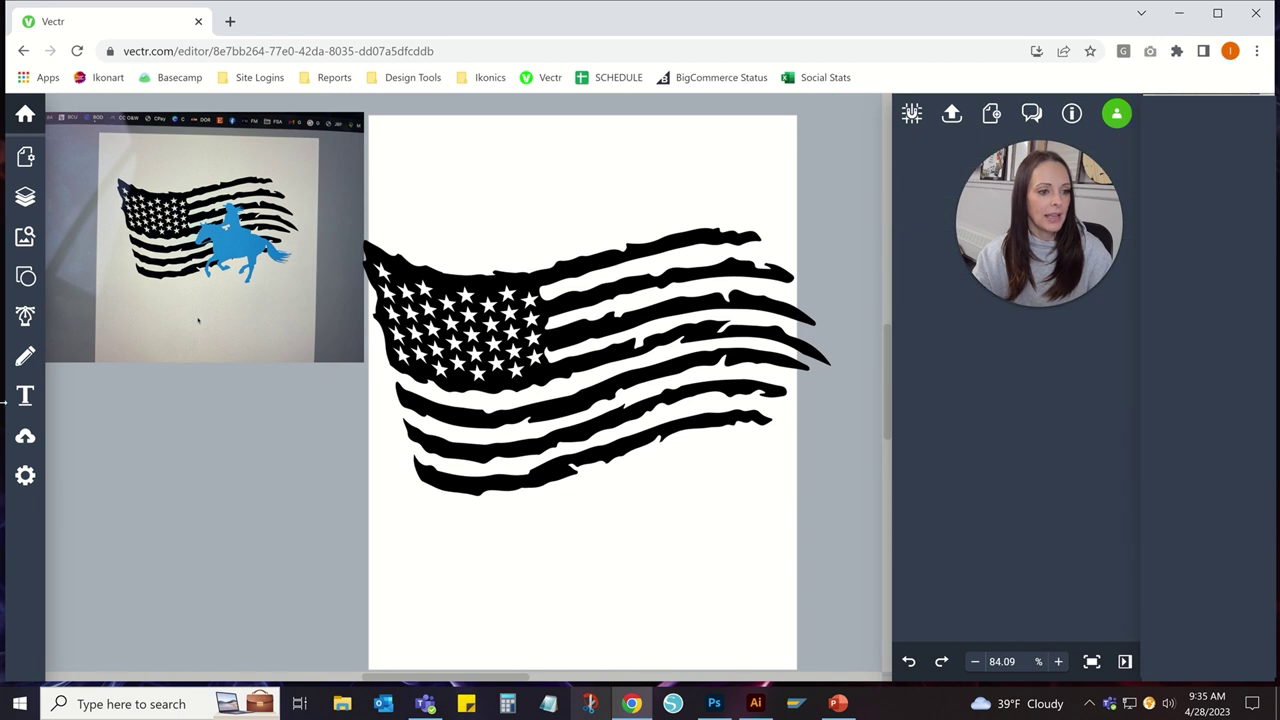
# - Import Cowgirl Riding SVG.svg, park the horse off the page's left side, and reposition the flag
pyautogui.click(24, 445)
pyautogui.click(403, 135)
pyautogui.click(531, 474)
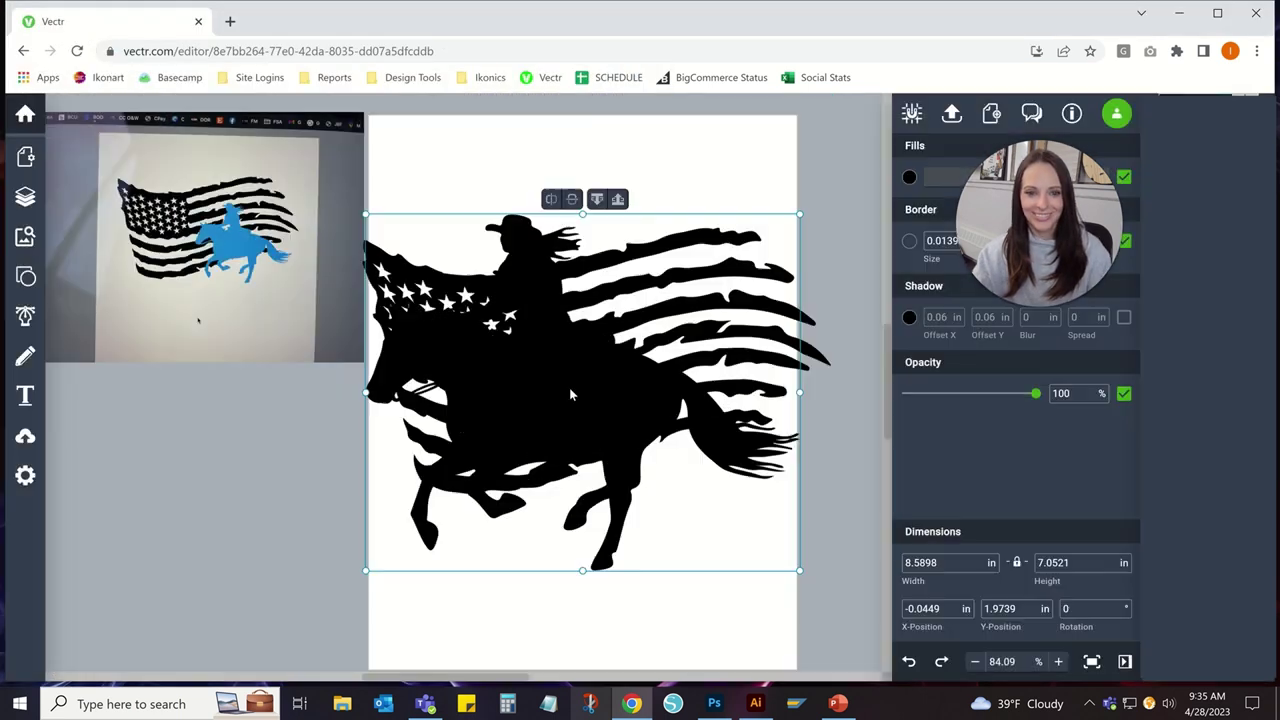
pyautogui.moveTo(569, 394); pyautogui.dragTo(751, 394)
pyautogui.moveTo(463, 329)
pyautogui.mouseDown()
pyautogui.moveTo(463, 343)
pyautogui.moveTo(425, 337)
pyautogui.moveTo(457, 323)
pyautogui.mouseUp()
pyautogui.click(731, 417)
pyautogui.moveTo(731, 417); pyautogui.dragTo(126, 446)
pyautogui.moveTo(566, 314); pyautogui.dragTo(588, 342)
# - Ungroup the distressed flag into its separate pieces
pyautogui.rightClick(592, 347)
pyautogui.click(413, 77)
pyautogui.click(420, 134)
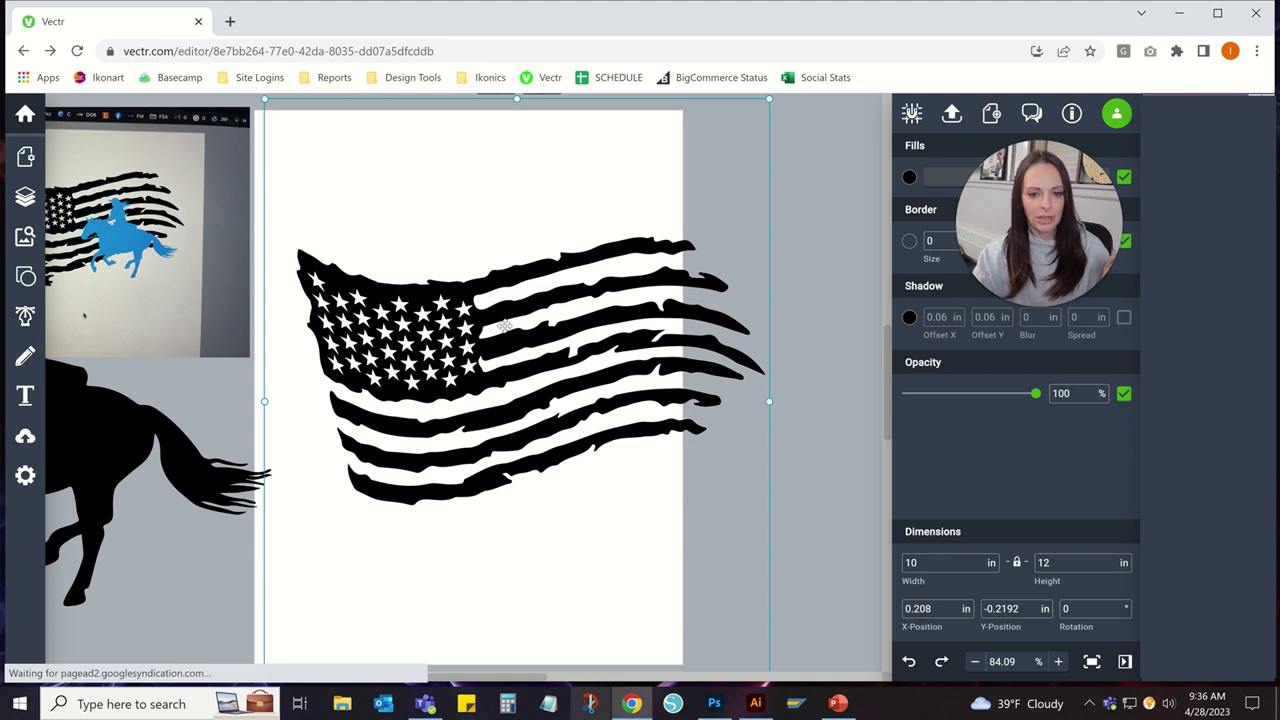
pyautogui.rightClick(505, 325)
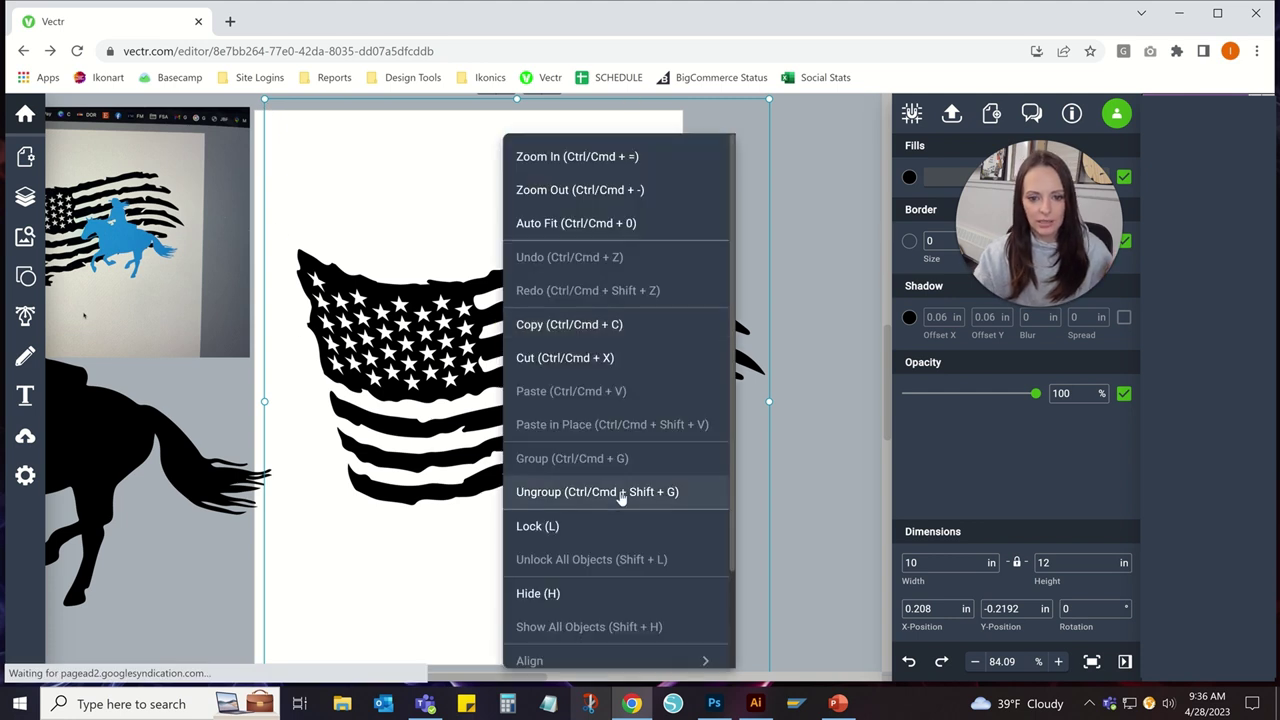
pyautogui.click(621, 497)
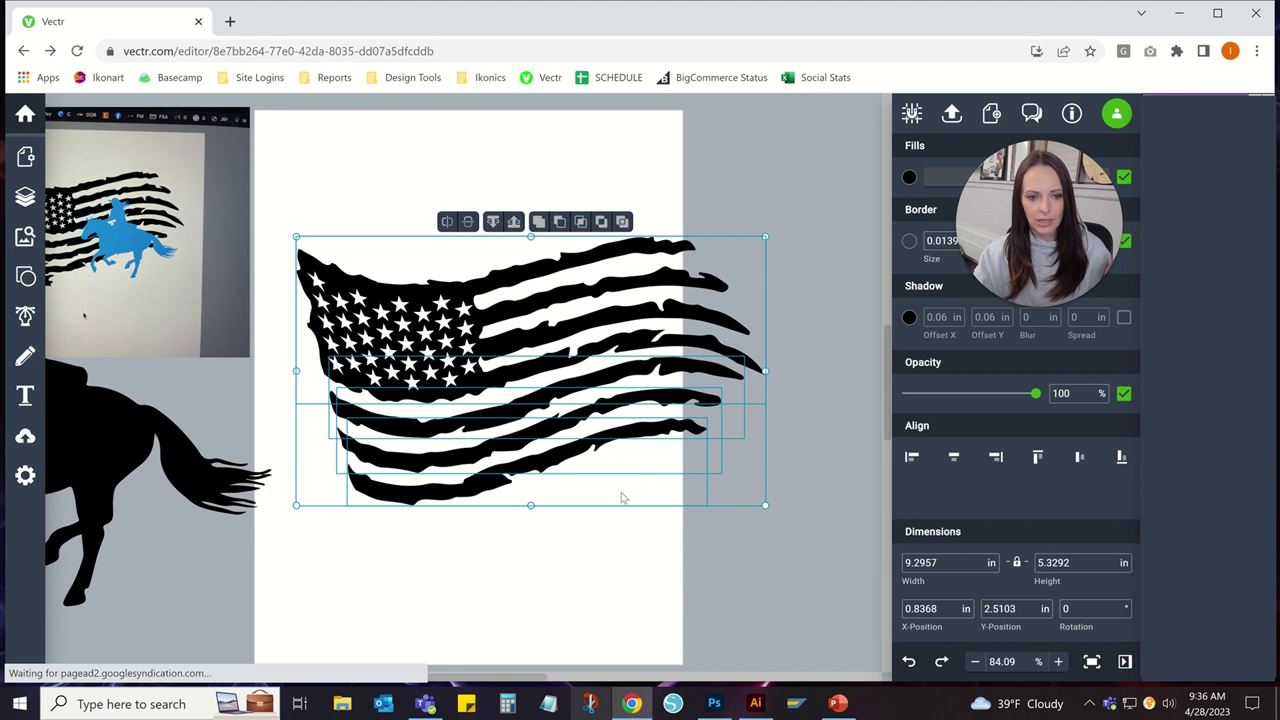
# - Select all the flag pieces and unite them into one shape, about 9.28 × 5.32 in
pyautogui.click(827, 188)
pyautogui.click(612, 421)
pyautogui.click(609, 379)
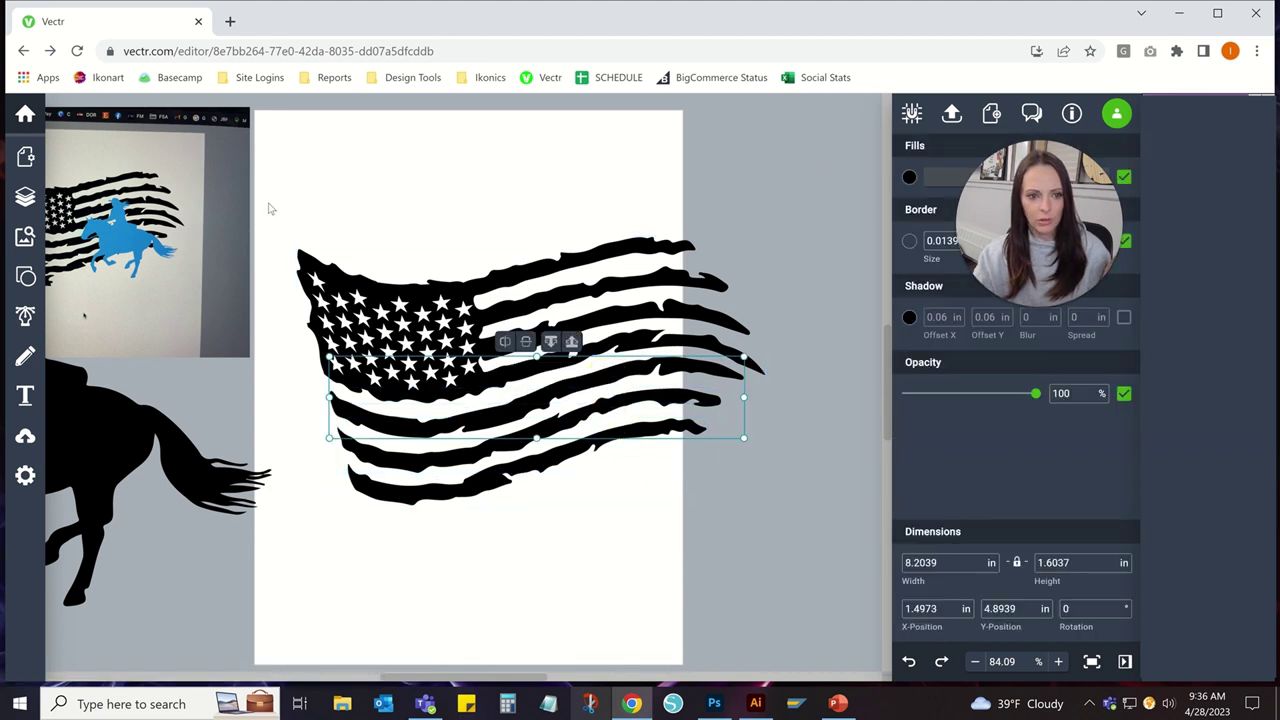
pyautogui.moveTo(270, 203); pyautogui.dragTo(818, 525)
pyautogui.click(477, 168)
pyautogui.moveTo(311, 212); pyautogui.dragTo(804, 559)
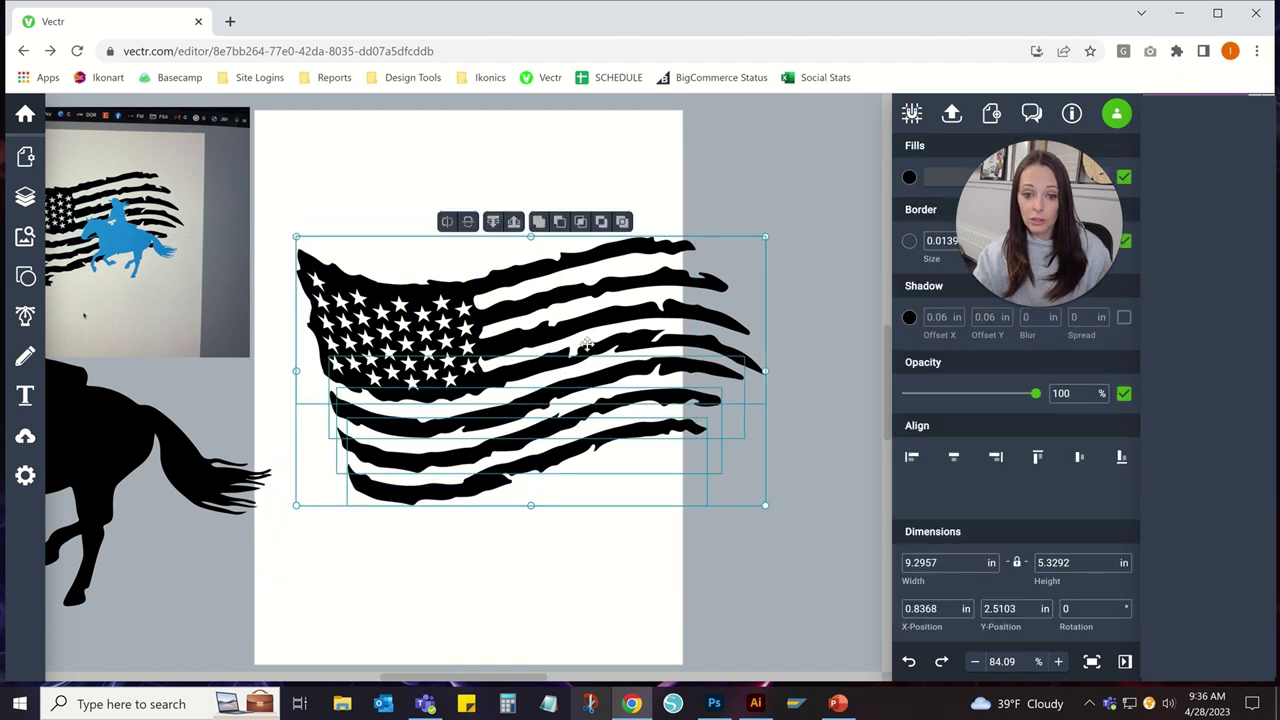
pyautogui.click(538, 222)
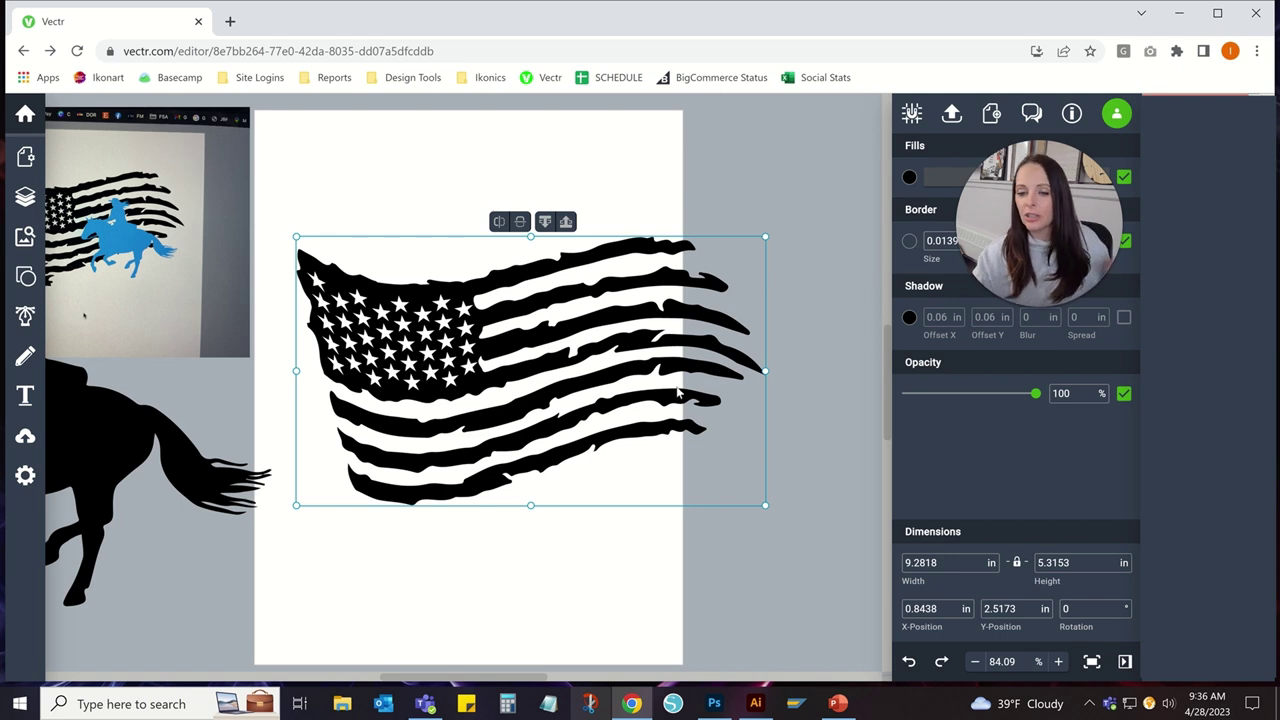
# - Resize the flag to 7 in wide, move it to the upper left, and drag the horse onto the page
pyautogui.moveTo(763, 236); pyautogui.dragTo(740, 264)
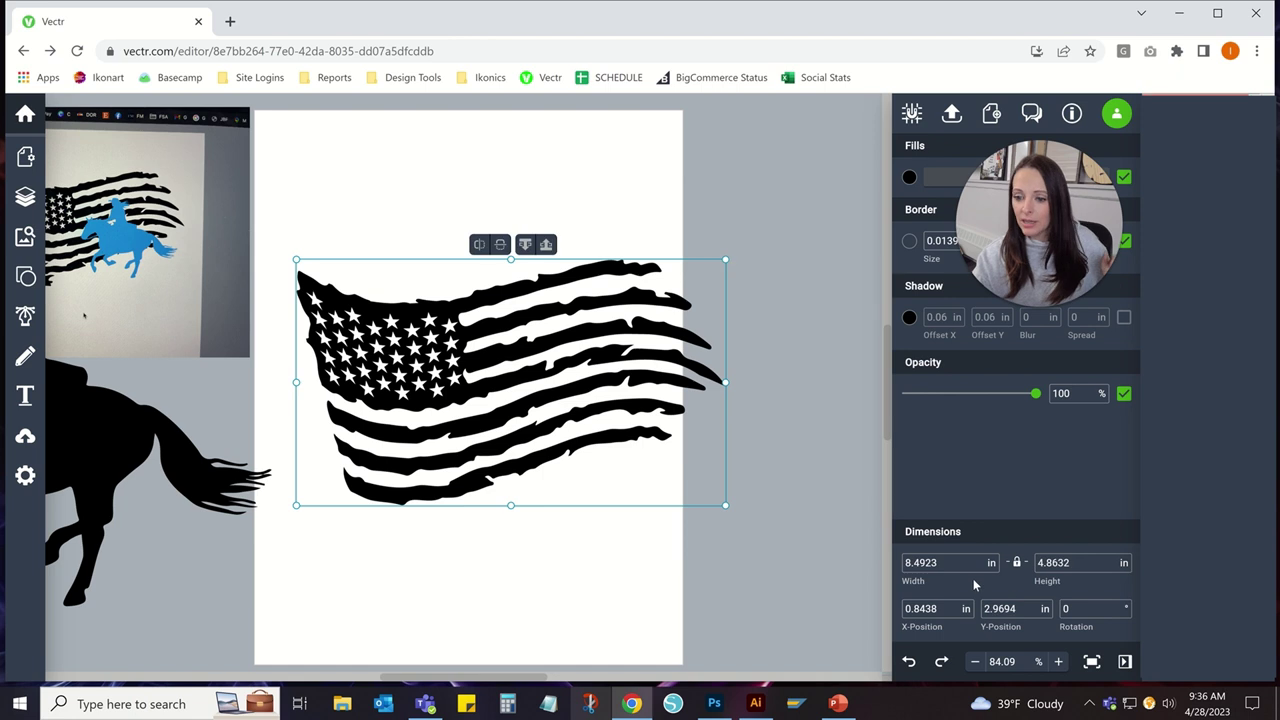
pyautogui.doubleClick(946, 563)
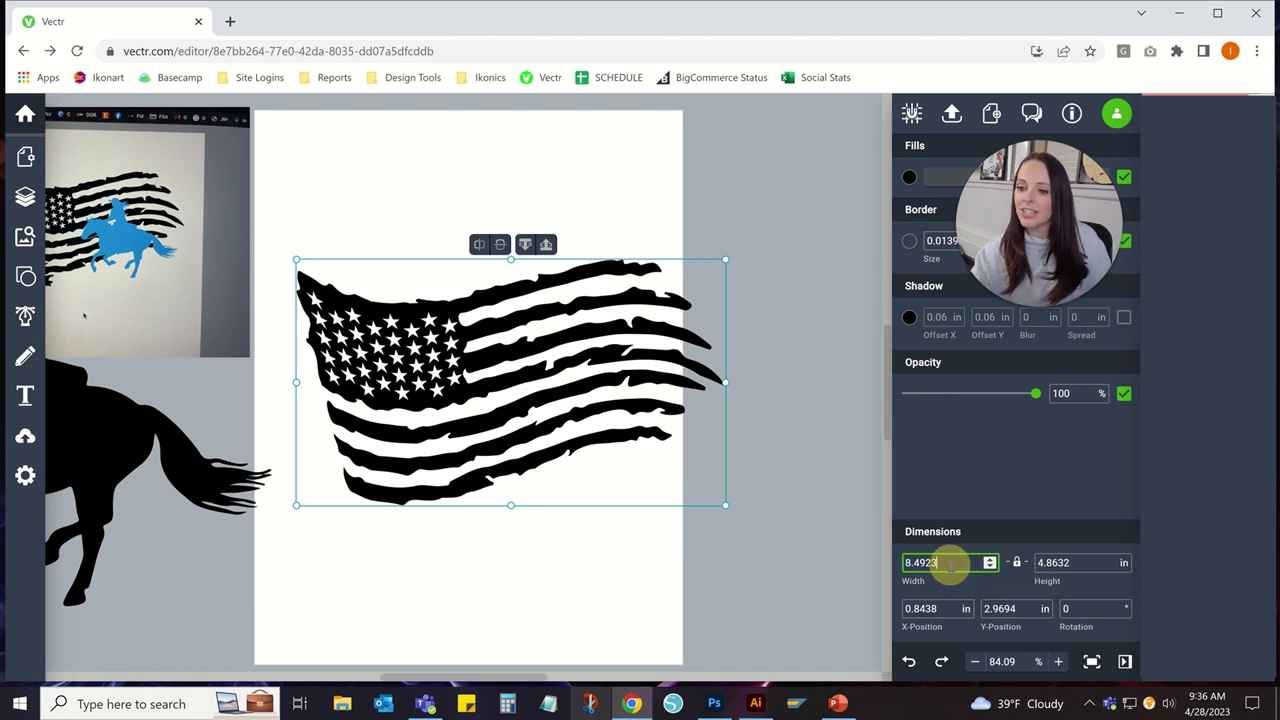
pyautogui.write('7')
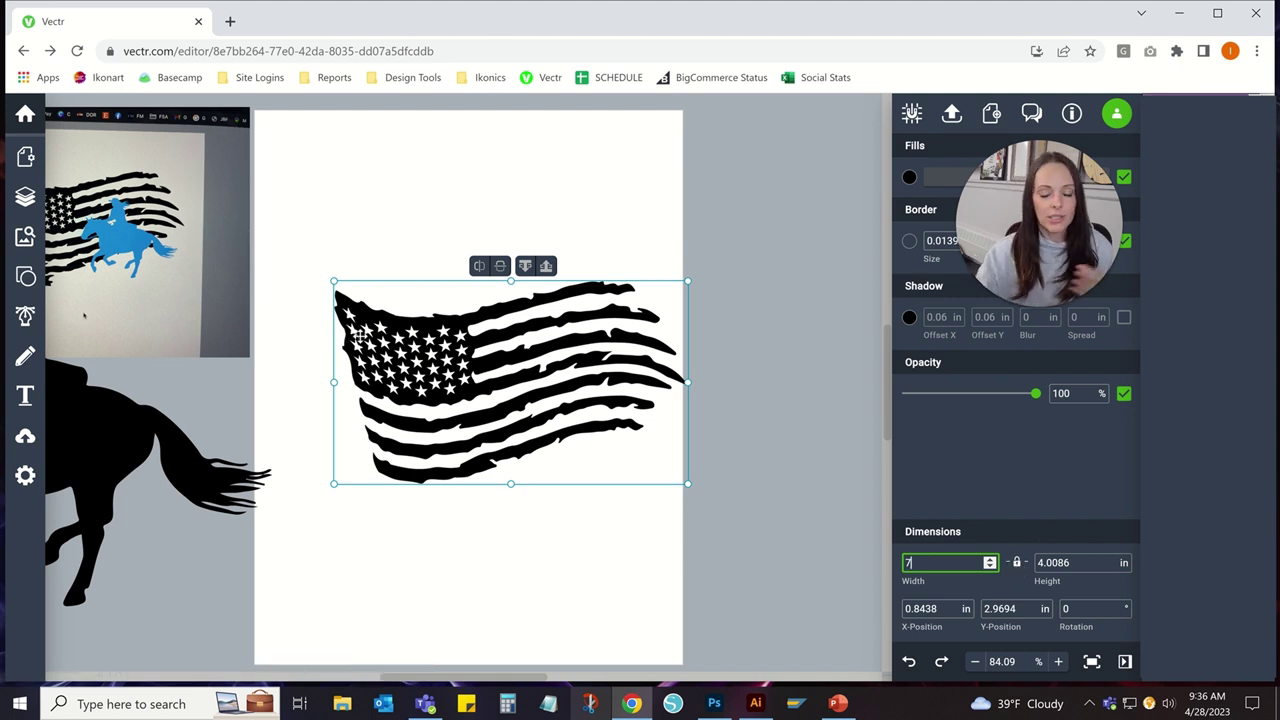
pyautogui.moveTo(418, 354); pyautogui.dragTo(370, 238)
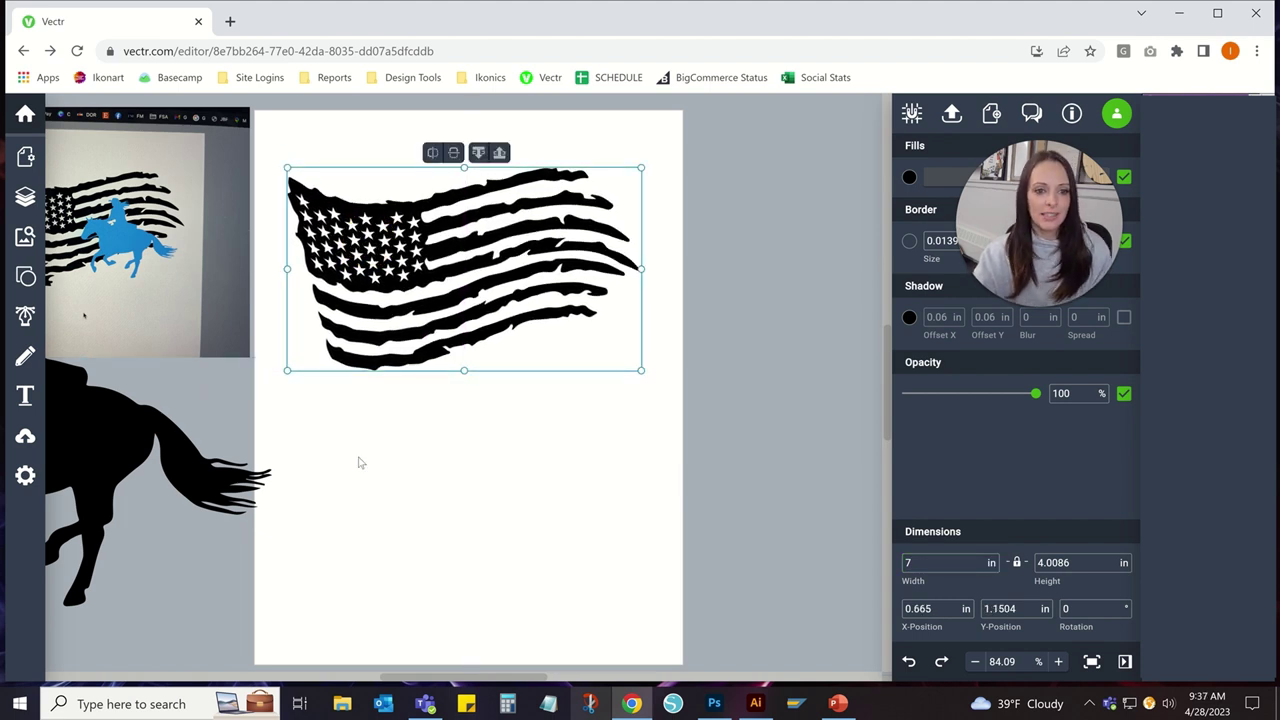
pyautogui.moveTo(130, 430); pyautogui.dragTo(674, 423)
# - Colour the horse blue and size it to 3.79 × 3.11 in over the flag's right half
pyautogui.moveTo(419, 249); pyautogui.dragTo(608, 404)
pyautogui.click(909, 177)
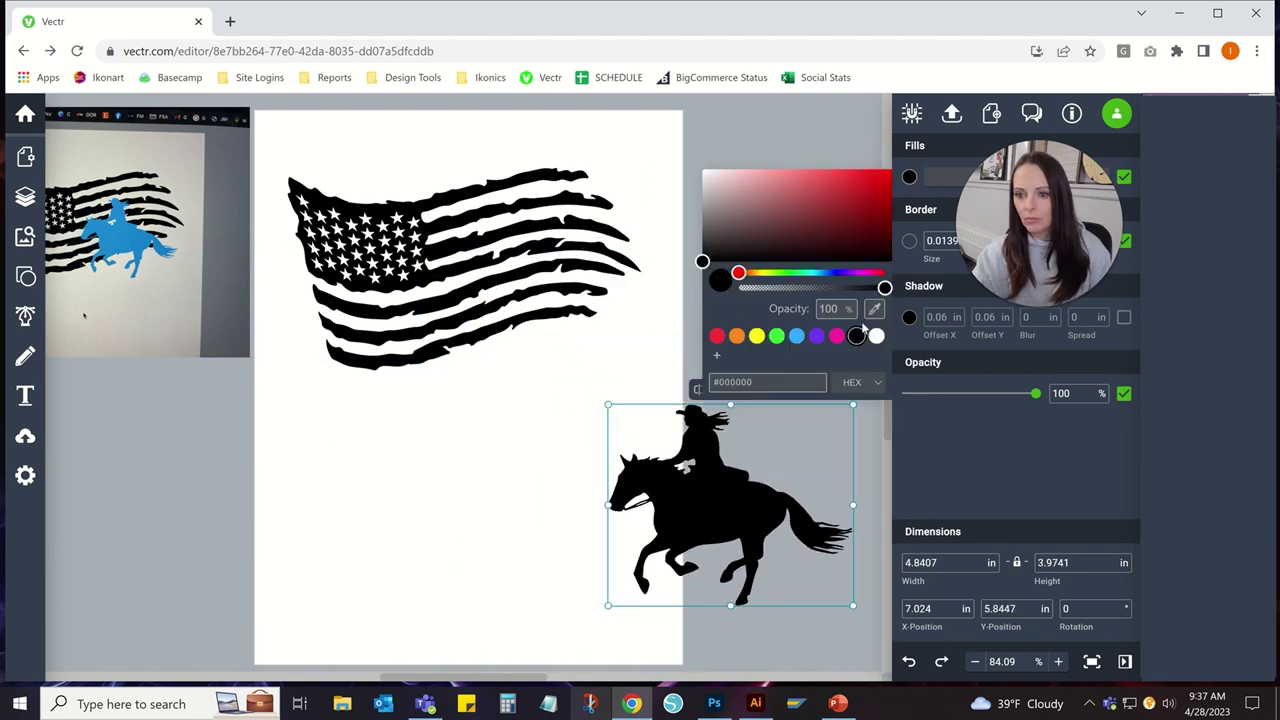
pyautogui.click(796, 336)
pyautogui.click(449, 449)
pyautogui.click(704, 497)
pyautogui.moveTo(704, 497); pyautogui.dragTo(524, 324)
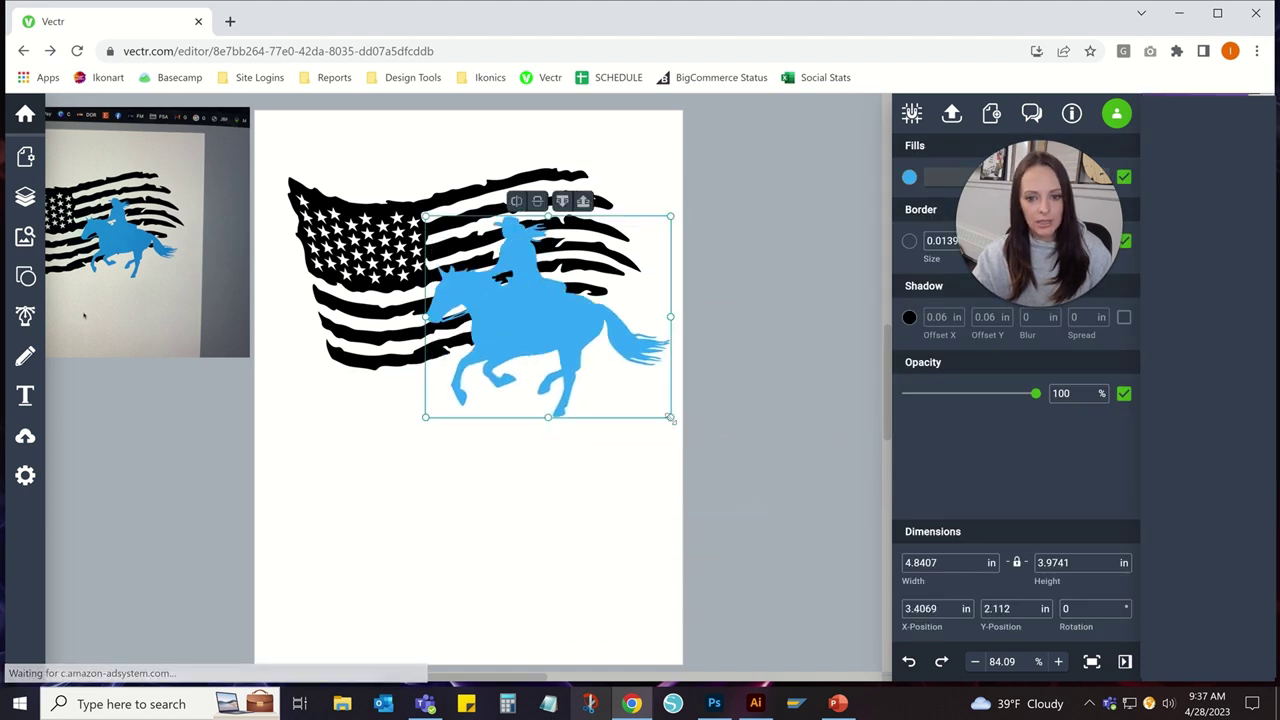
pyautogui.moveTo(670, 417); pyautogui.dragTo(637, 390)
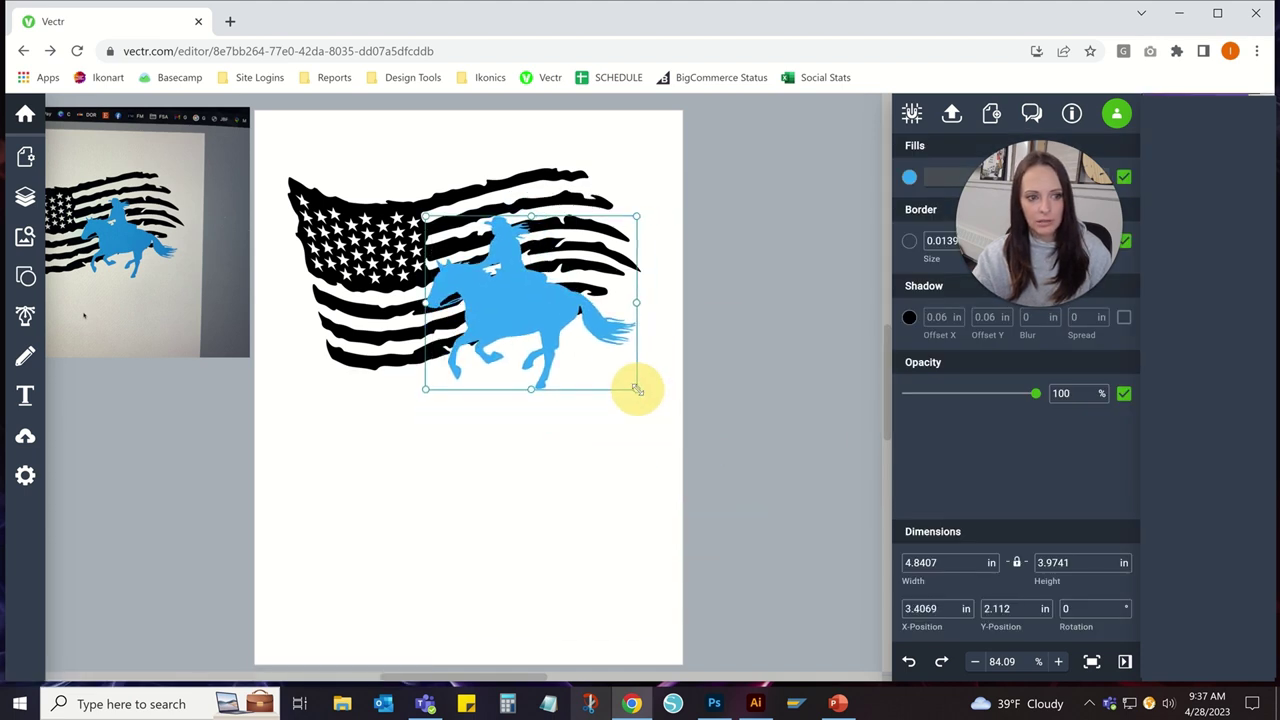
pyautogui.moveTo(529, 314)
pyautogui.mouseDown()
pyautogui.moveTo(537, 296)
pyautogui.moveTo(522, 331)
pyautogui.moveTo(533, 330)
pyautogui.mouseUp()
pyautogui.moveTo(641, 393); pyautogui.dragTo(633, 386)
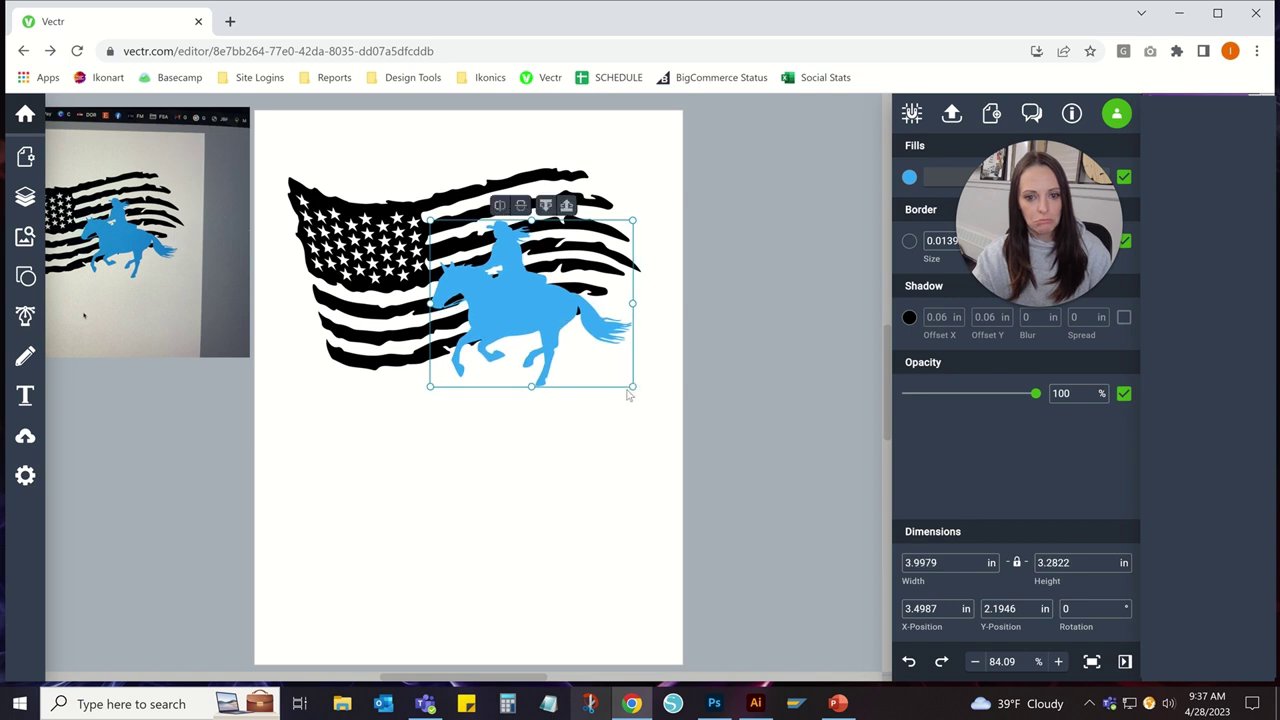
pyautogui.moveTo(635, 388); pyautogui.dragTo(622, 377)
pyautogui.moveTo(568, 312); pyautogui.dragTo(542, 313)
# - Delete the reference photo and select both the flag and the horse
pyautogui.click(214, 250)
pyautogui.press('Delete')
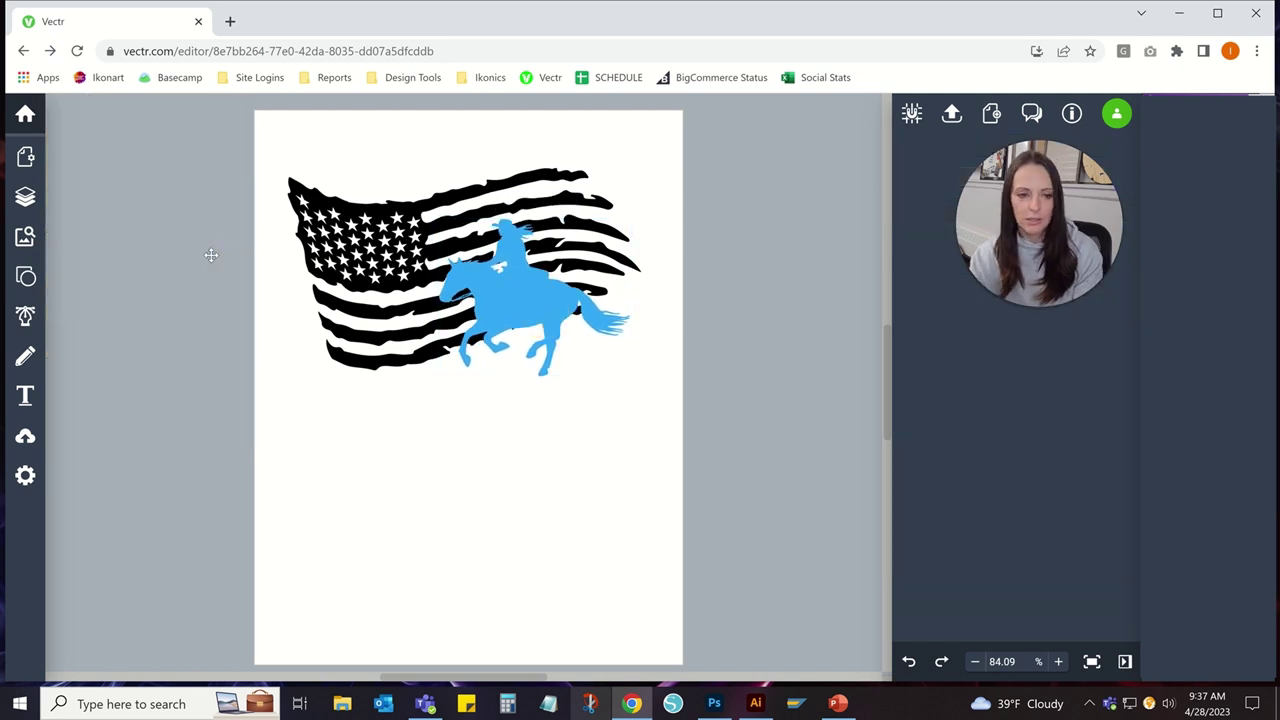
pyautogui.moveTo(197, 155); pyautogui.dragTo(780, 454)
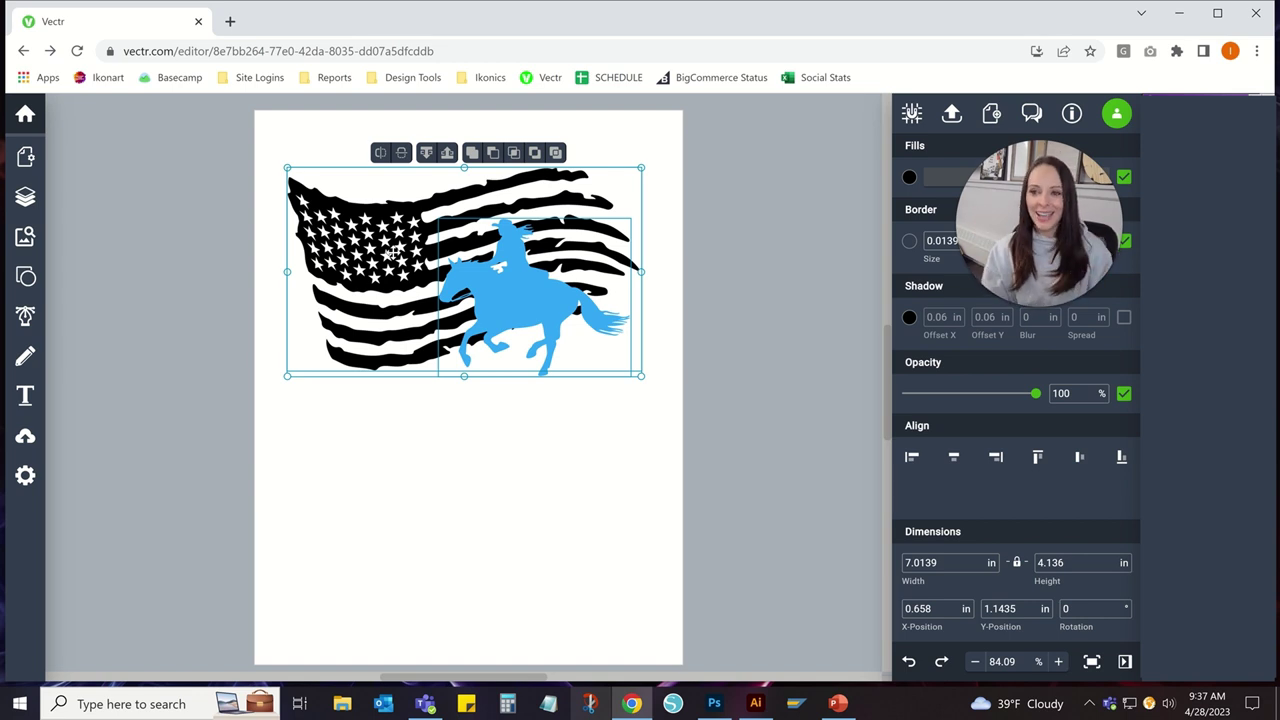
# - Copy and paste the flag and horse, moving the duplicate into the page's lower half
pyautogui.rightClick(386, 243)
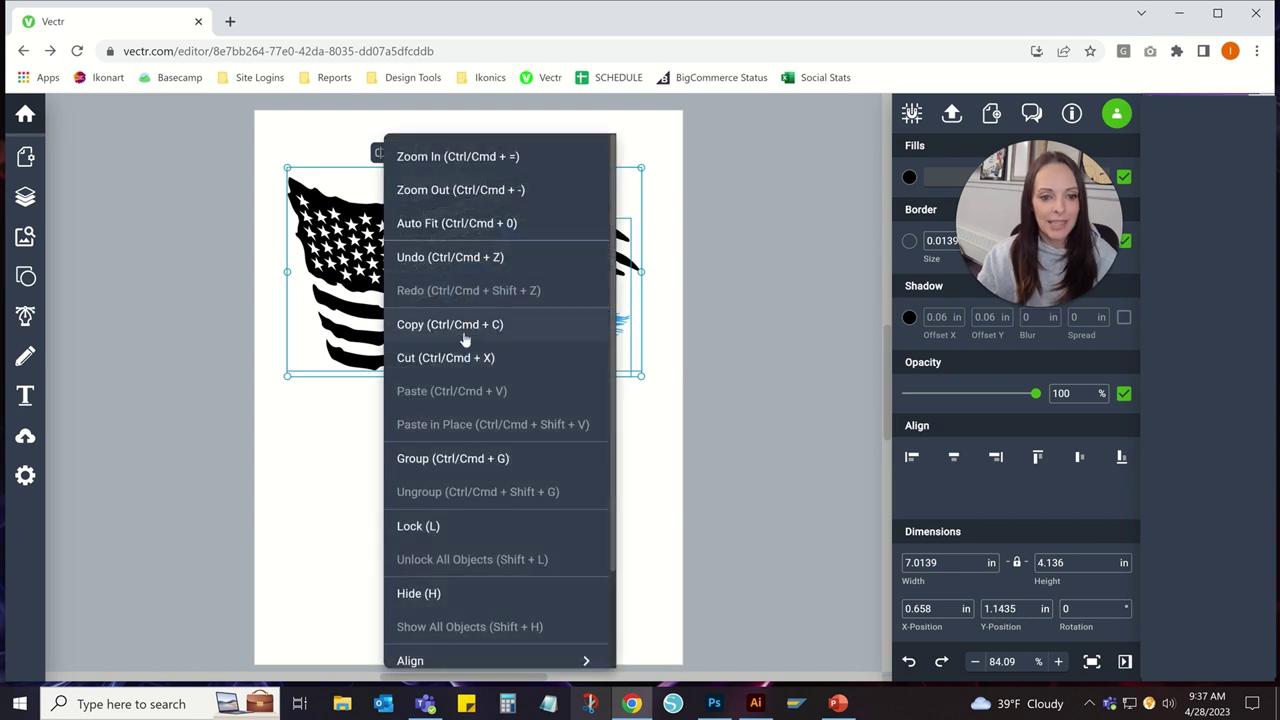
pyautogui.click(455, 325)
pyautogui.rightClick(358, 253)
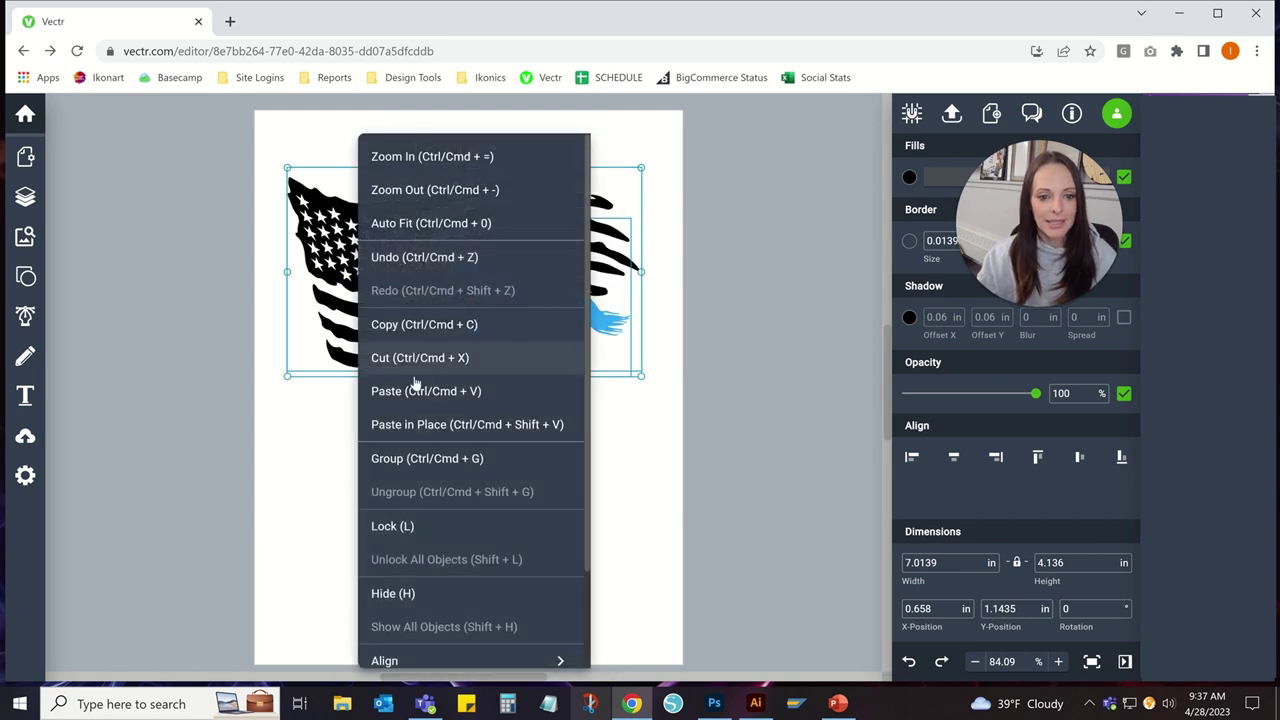
pyautogui.click(414, 388)
pyautogui.moveTo(390, 291); pyautogui.dragTo(356, 494)
# - Change the upper horse's fill to white
pyautogui.click(535, 300)
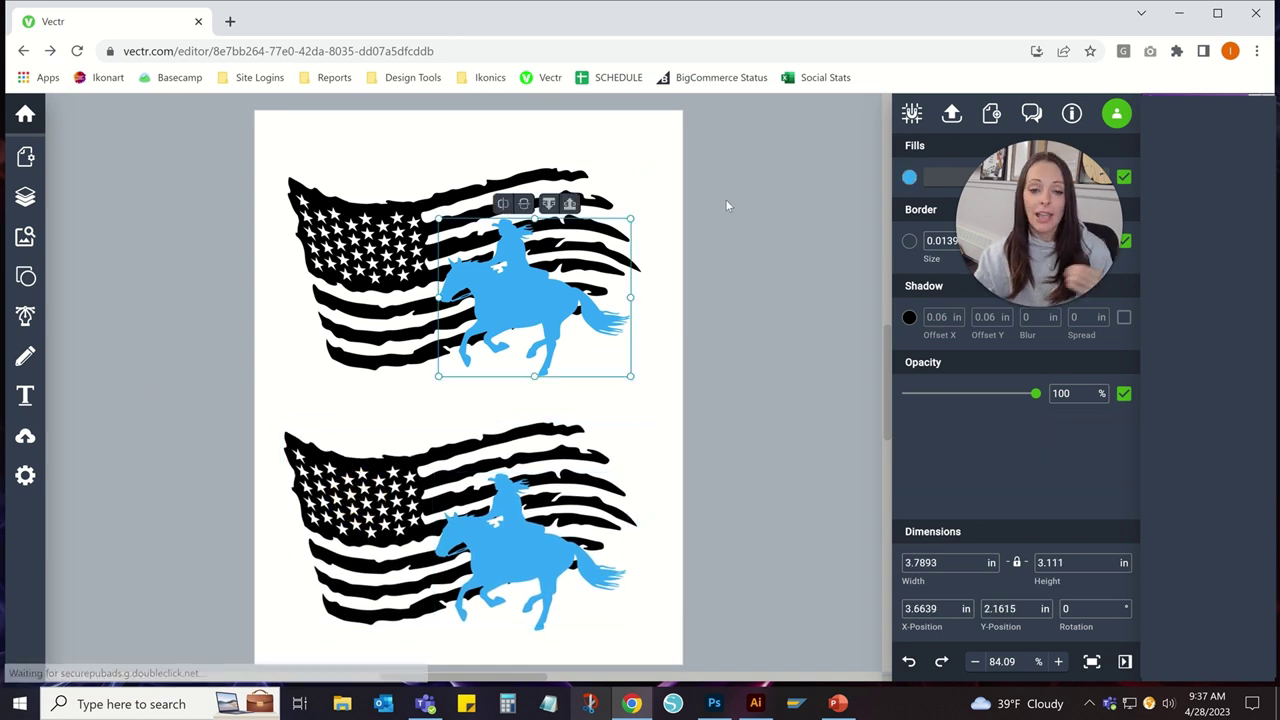
pyautogui.click(909, 177)
pyautogui.click(876, 336)
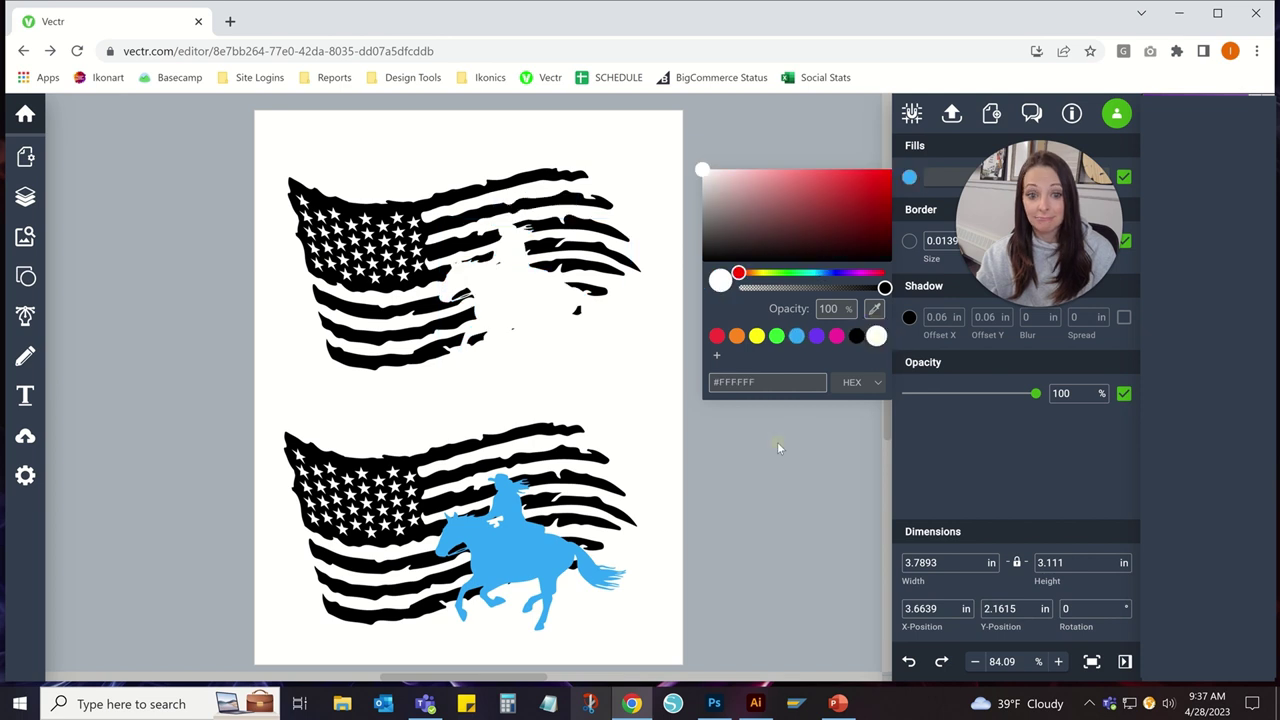
pyautogui.click(777, 443)
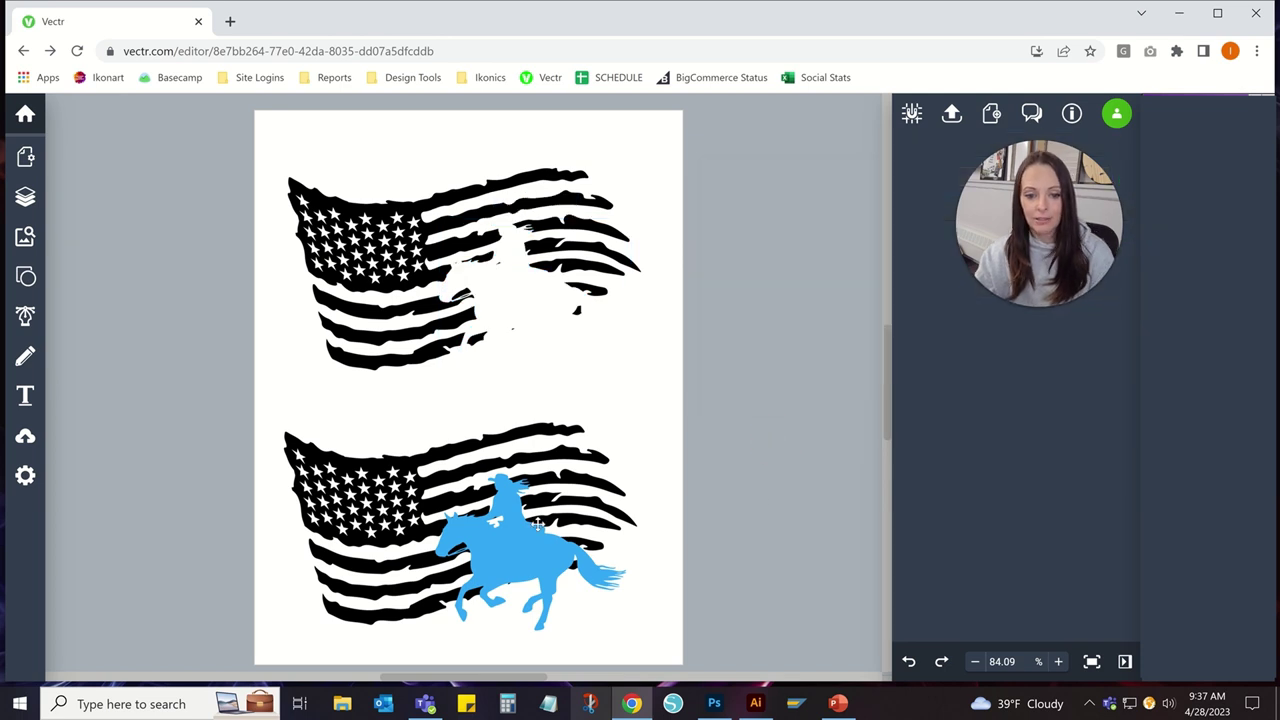
# - Delete the lower flag and make the lower horse's fill black
pyautogui.click(373, 505)
pyautogui.press('Delete')
pyautogui.click(500, 543)
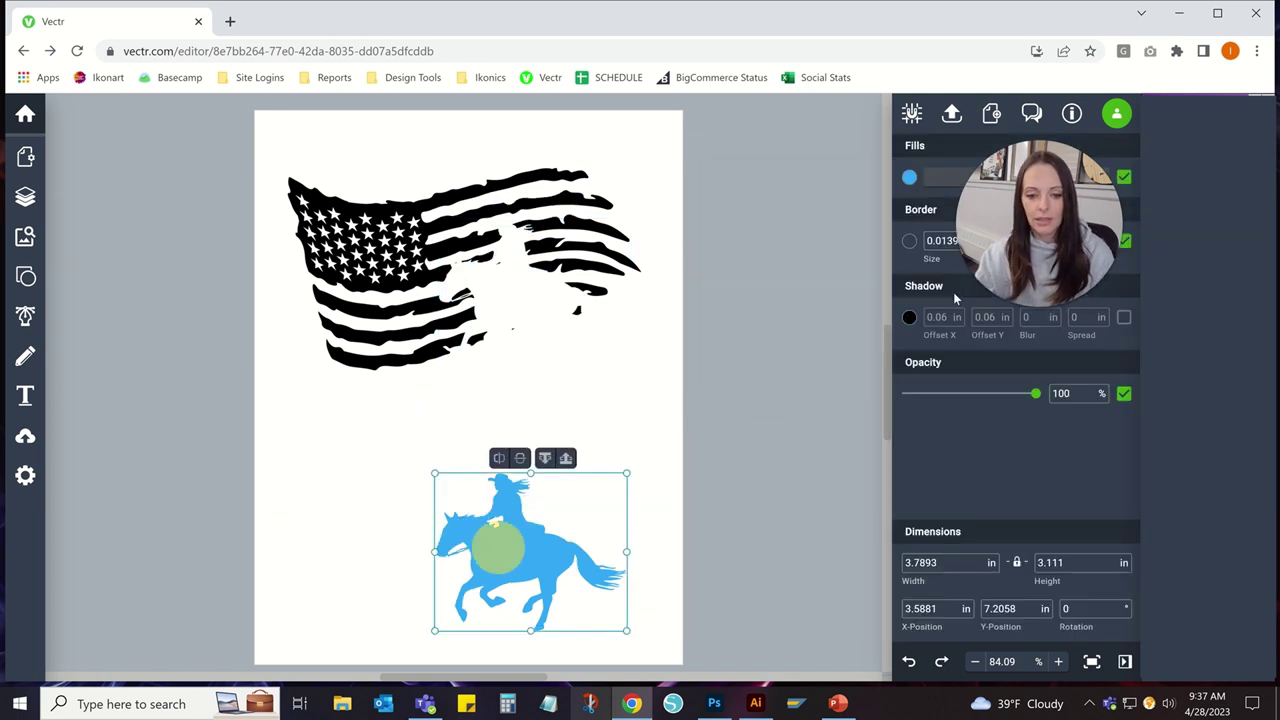
pyautogui.click(909, 178)
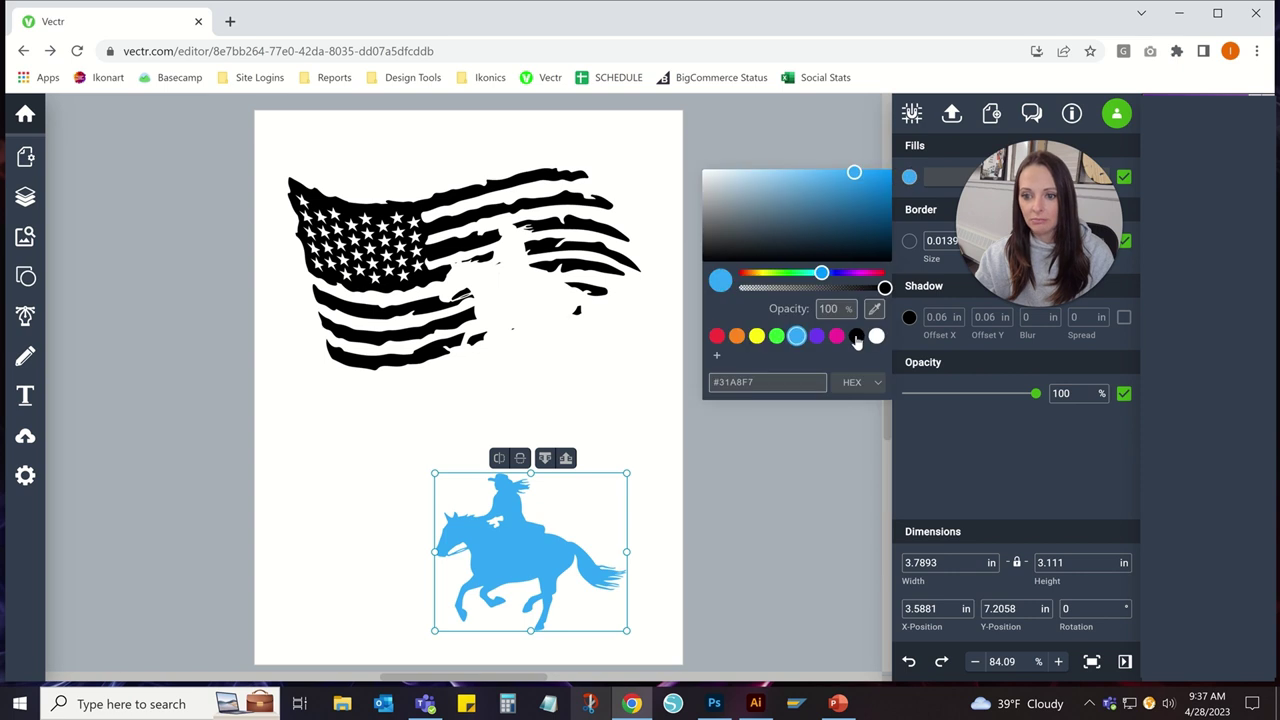
pyautogui.click(860, 340)
pyautogui.click(744, 544)
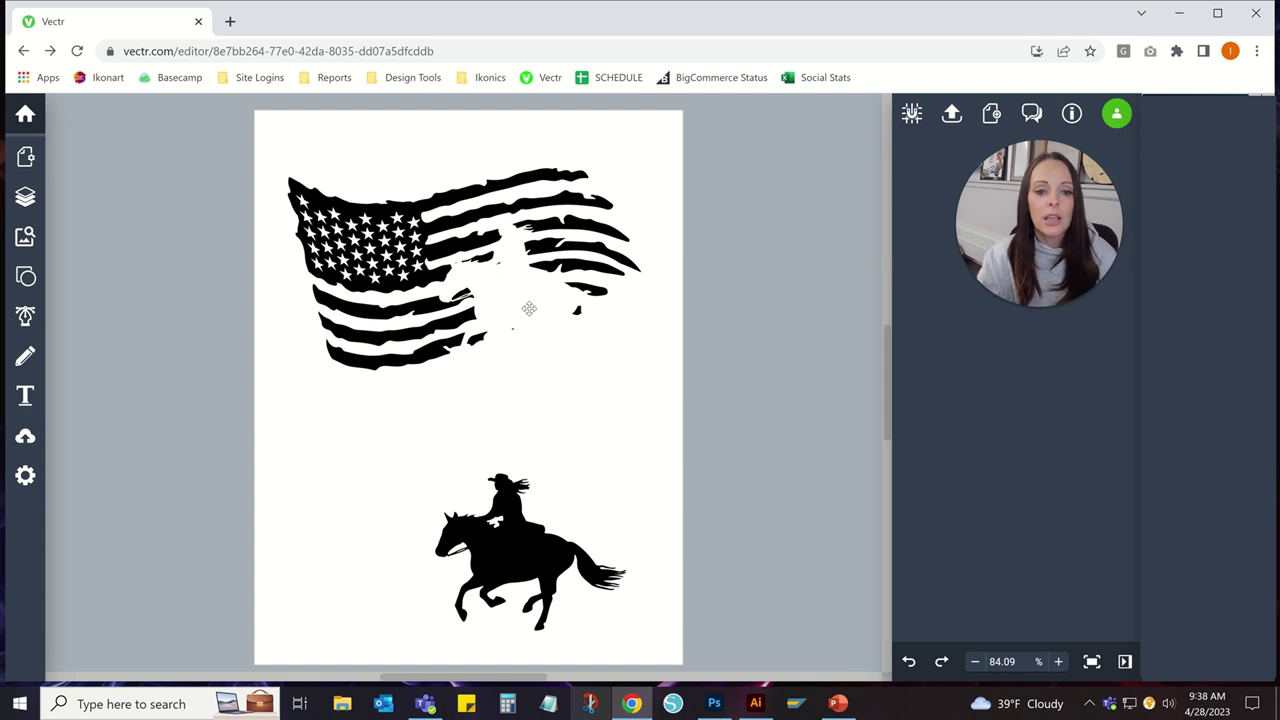
# - Turn the upper horse's fill back to blue and select it together with the flag
pyautogui.moveTo(529, 308)
pyautogui.mouseDown()
pyautogui.moveTo(386, 271)
pyautogui.moveTo(514, 194)
pyautogui.moveTo(500, 314)
pyautogui.moveTo(512, 326)
pyautogui.moveTo(528, 306)
pyautogui.mouseUp()
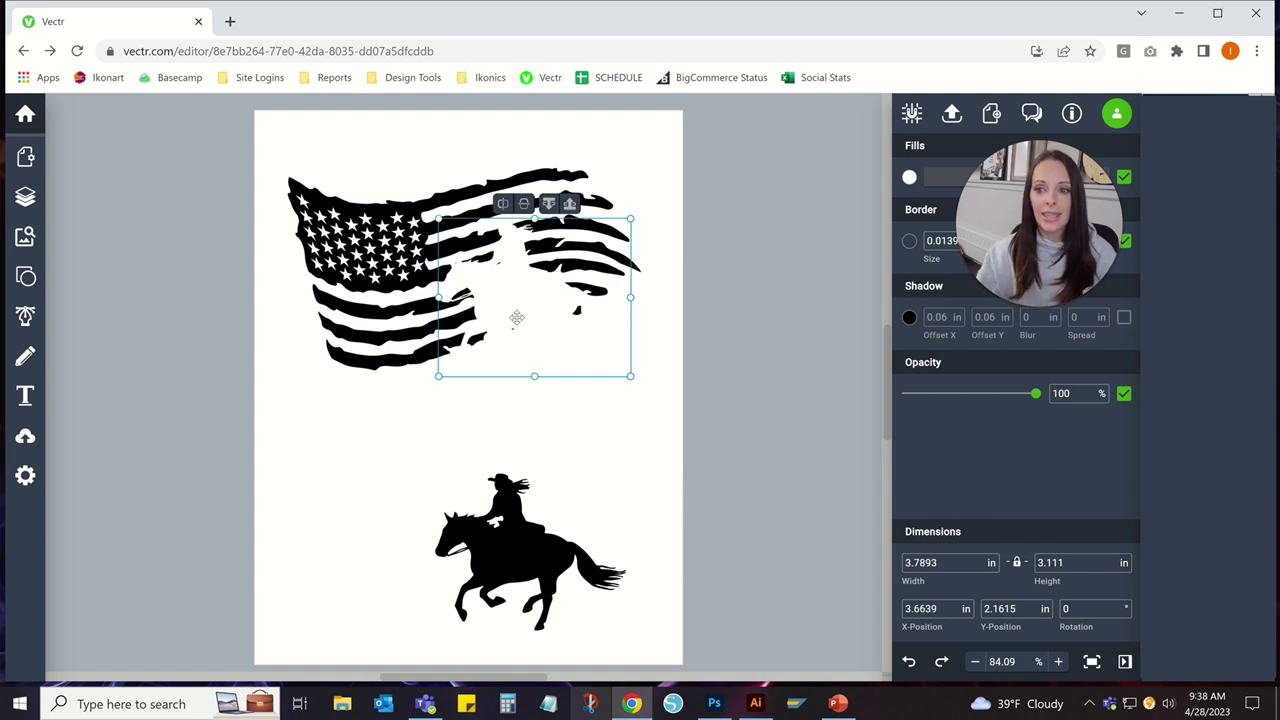
pyautogui.click(910, 177)
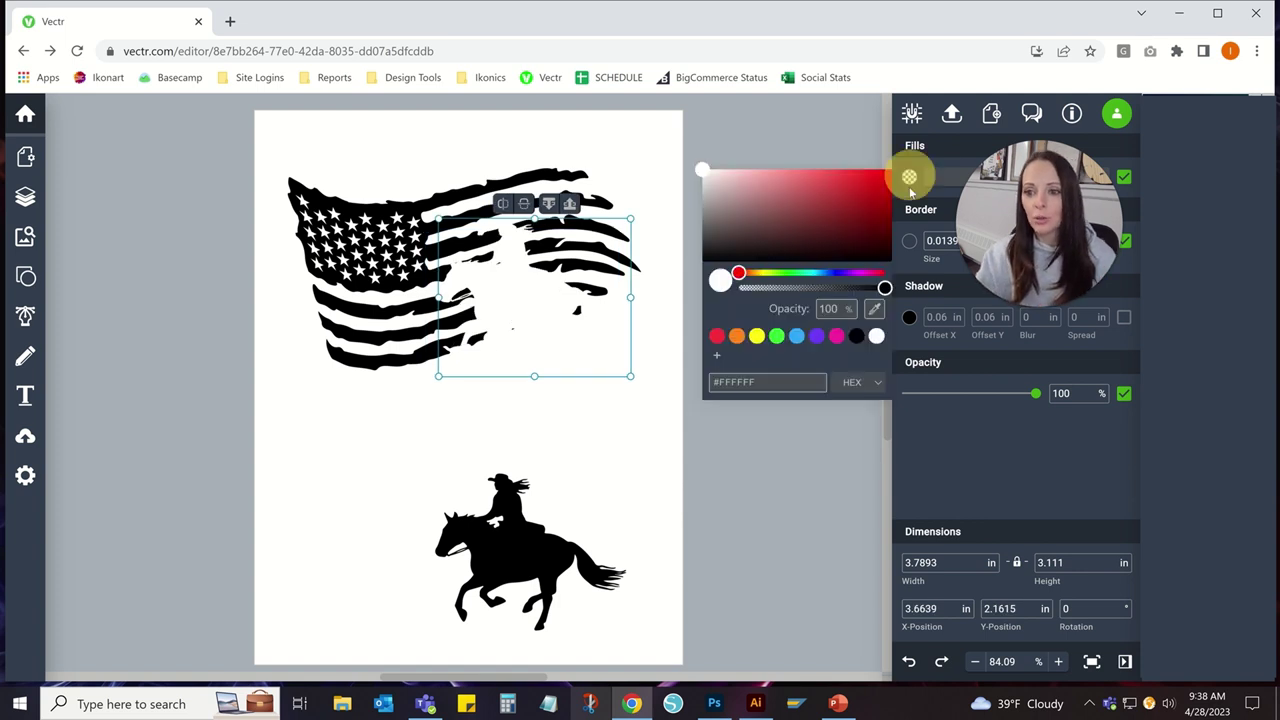
pyautogui.click(798, 338)
pyautogui.click(704, 450)
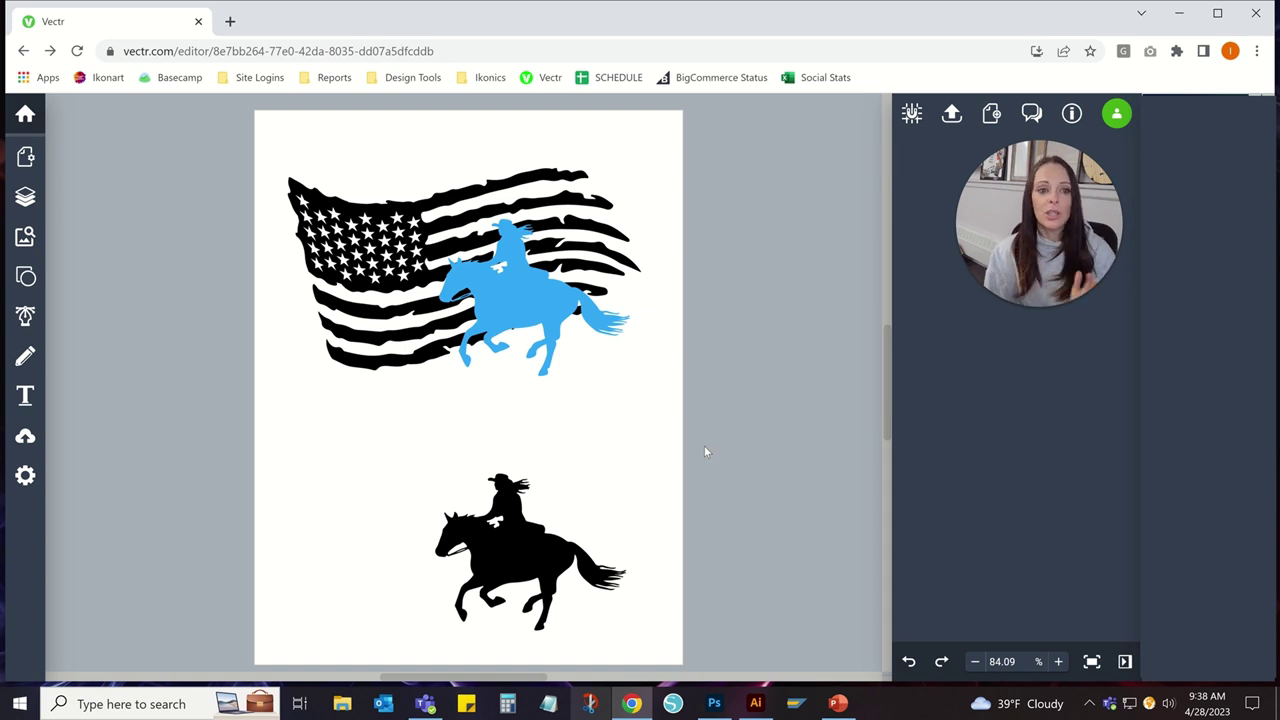
pyautogui.moveTo(241, 121); pyautogui.dragTo(752, 417)
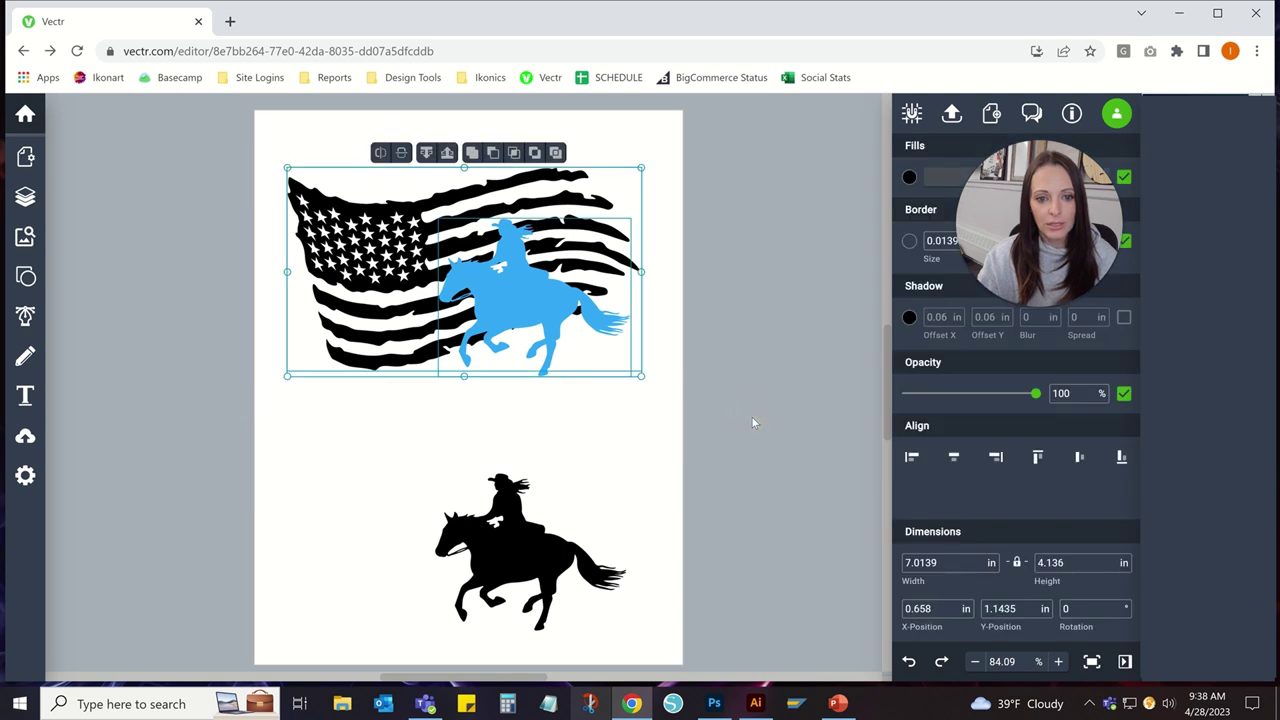
# - Subtract the horse from the flag, then check the hole by moving the flag aside and undoing
pyautogui.click(493, 152)
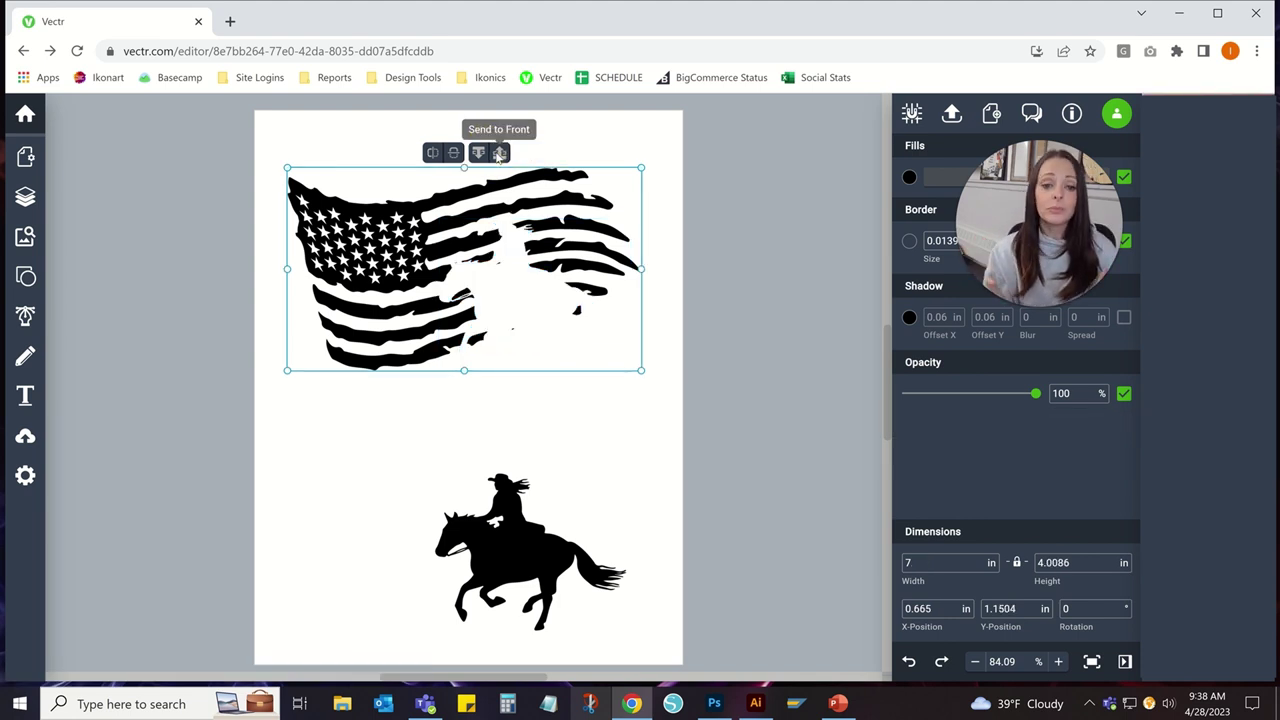
pyautogui.click(405, 430)
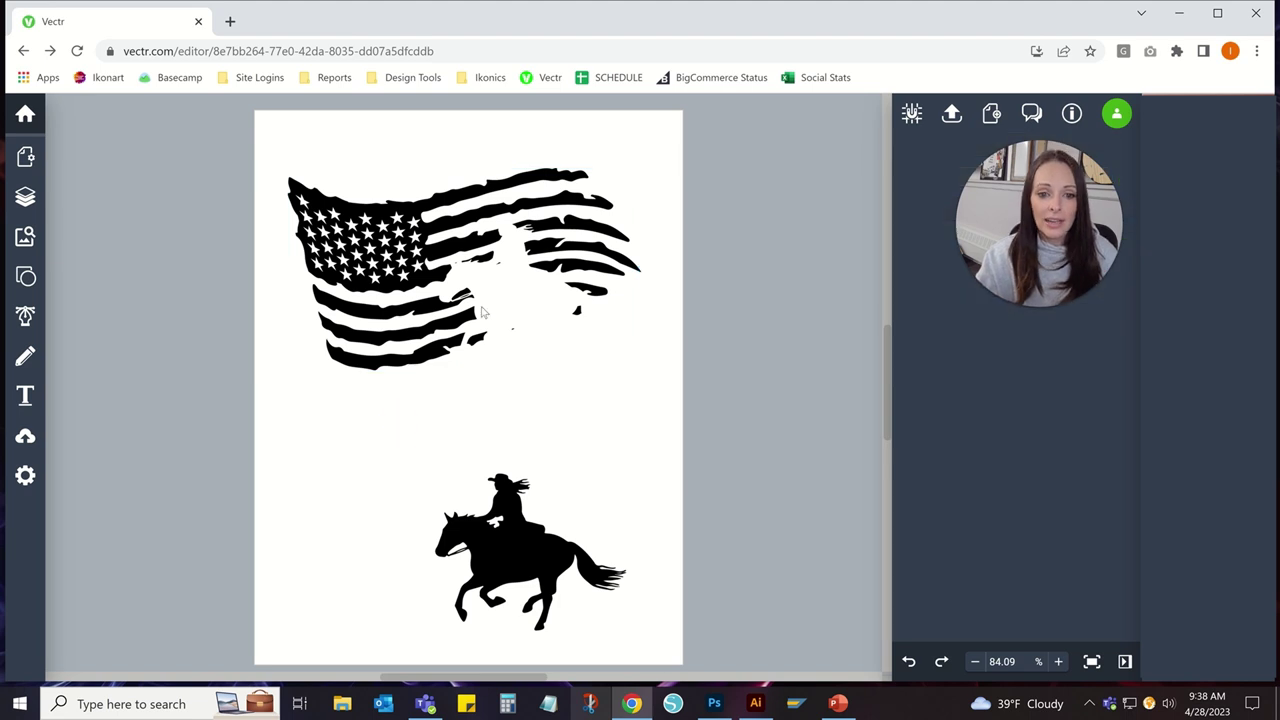
pyautogui.click(507, 297)
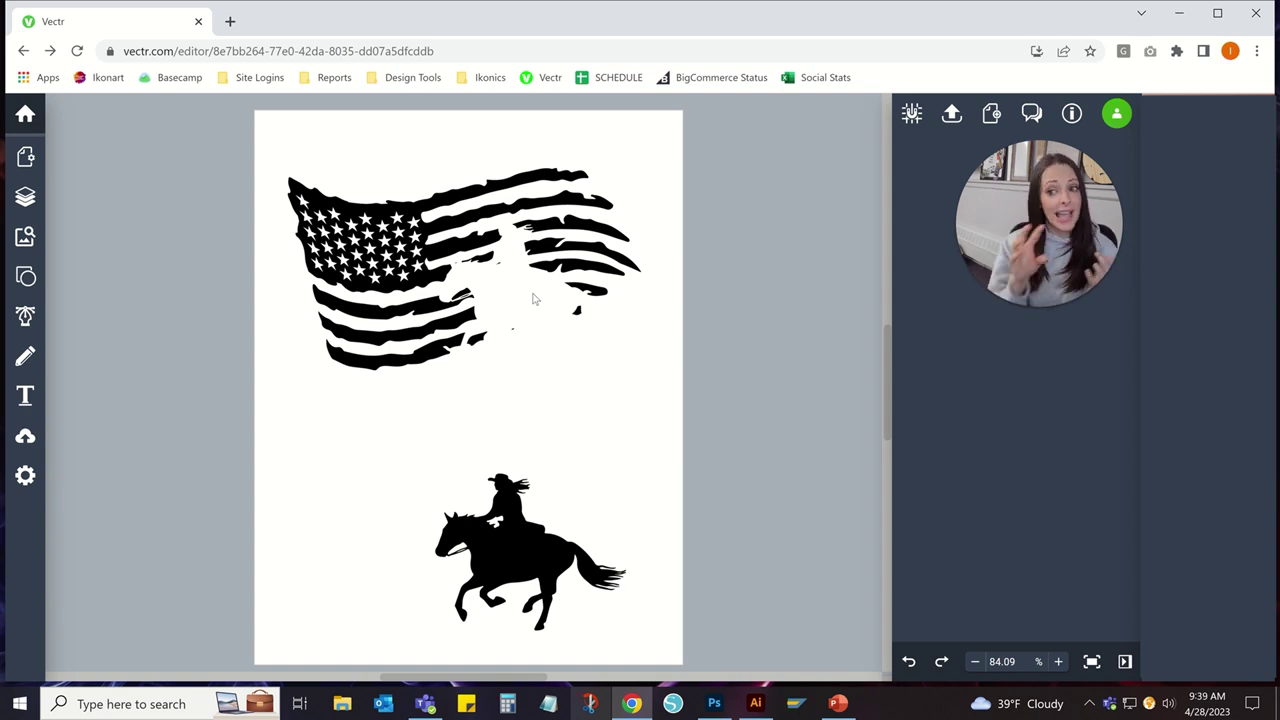
pyautogui.moveTo(378, 246)
pyautogui.mouseDown()
pyautogui.moveTo(480, 262)
pyautogui.moveTo(677, 243)
pyautogui.moveTo(653, 236)
pyautogui.mouseUp()
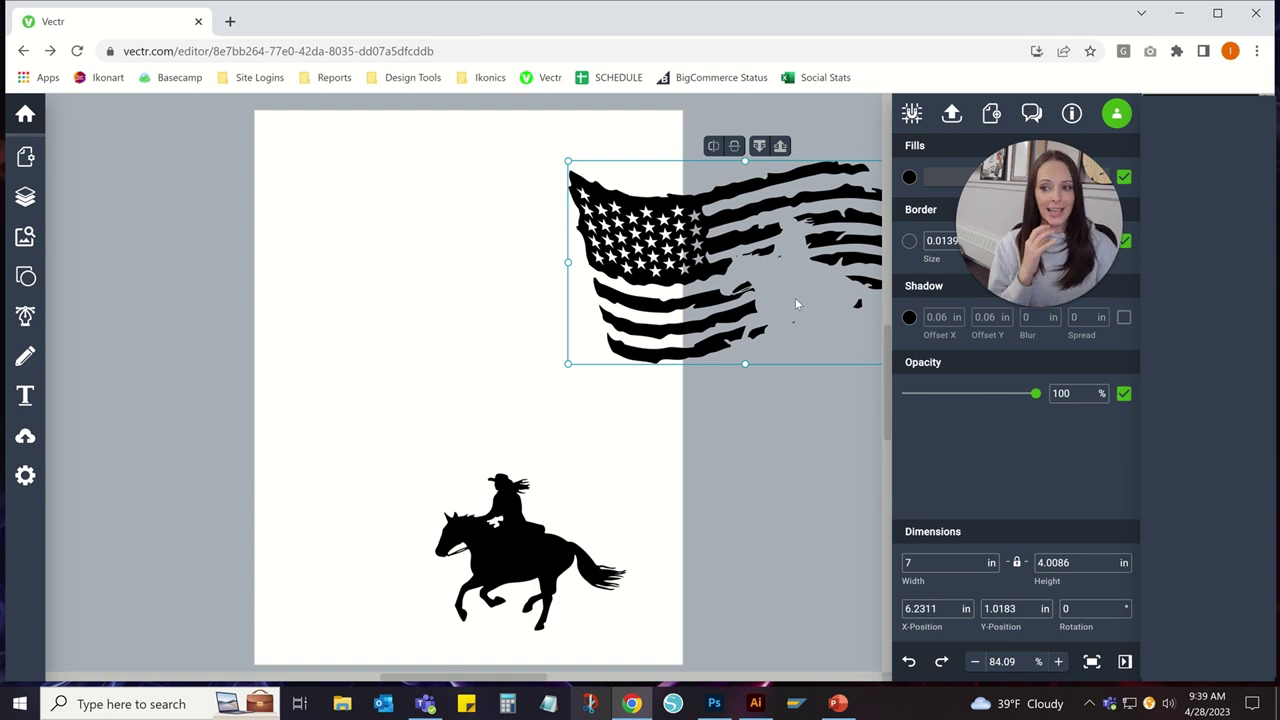
pyautogui.hotkey('ctrl', 'z')
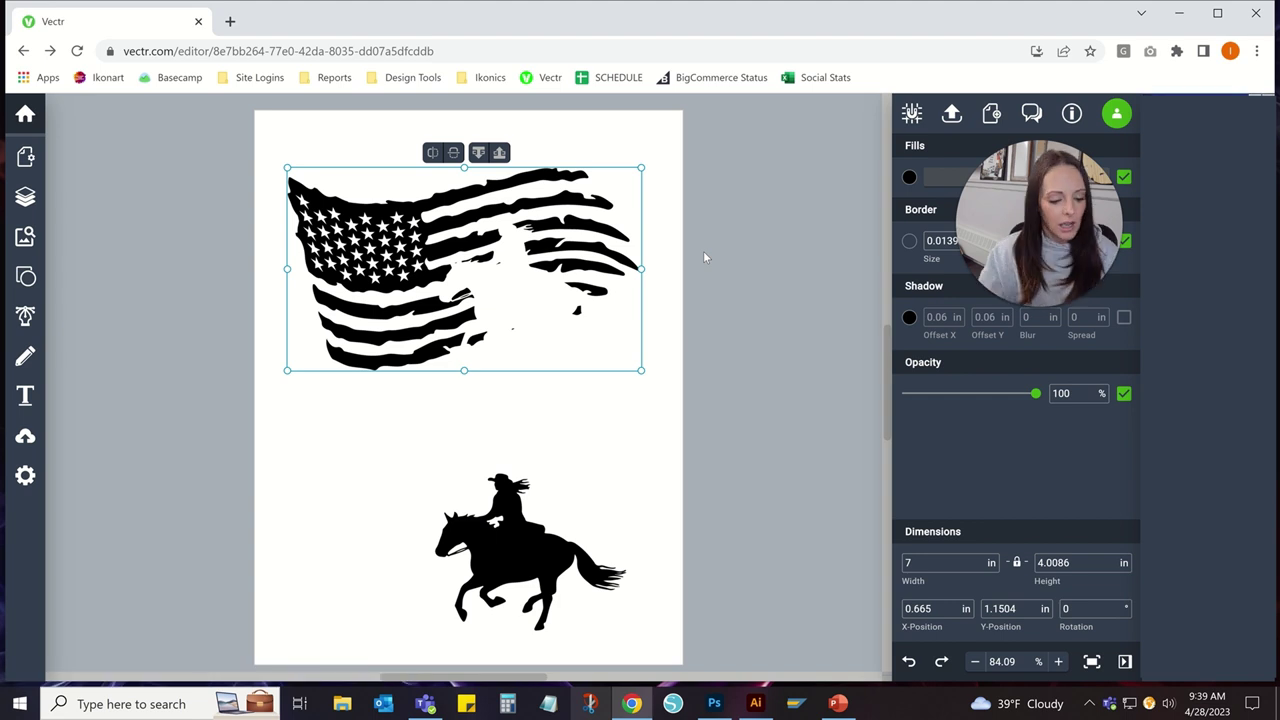
# - Restore the blue horse as a separate shape over the flag and reselect it
pyautogui.hotkey('ctrl', 'v')
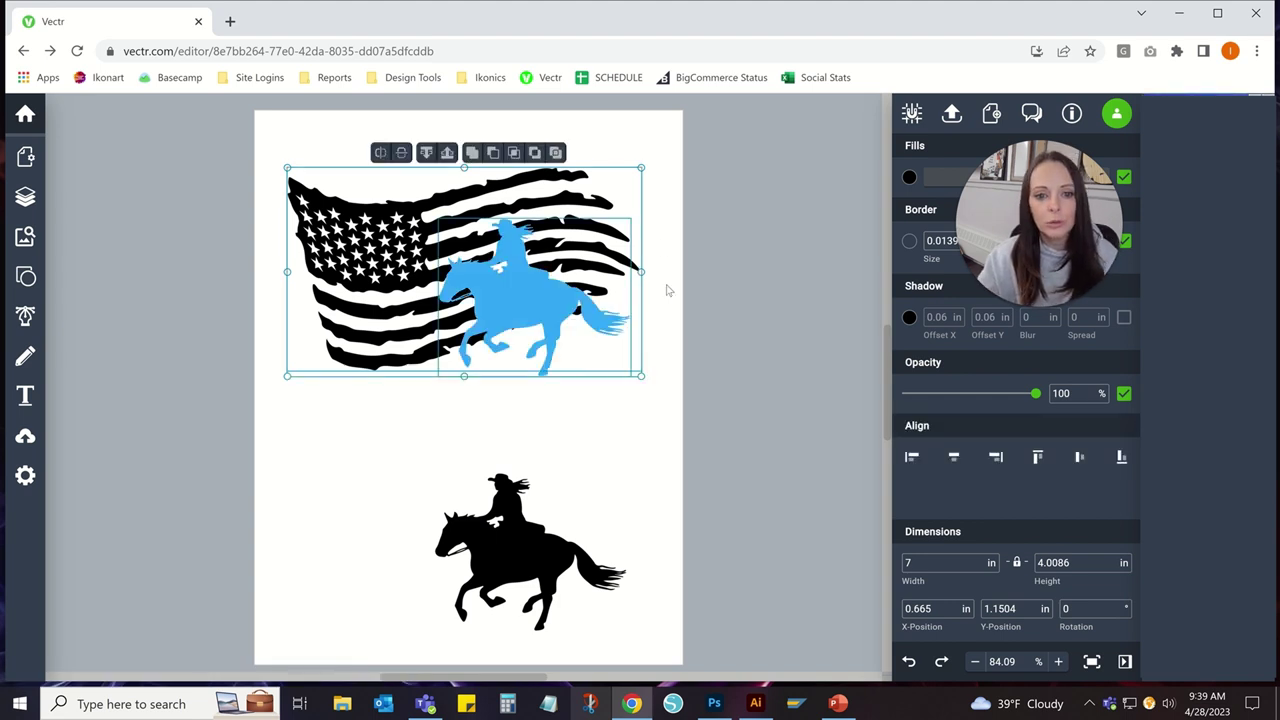
pyautogui.click(686, 274)
pyautogui.click(535, 310)
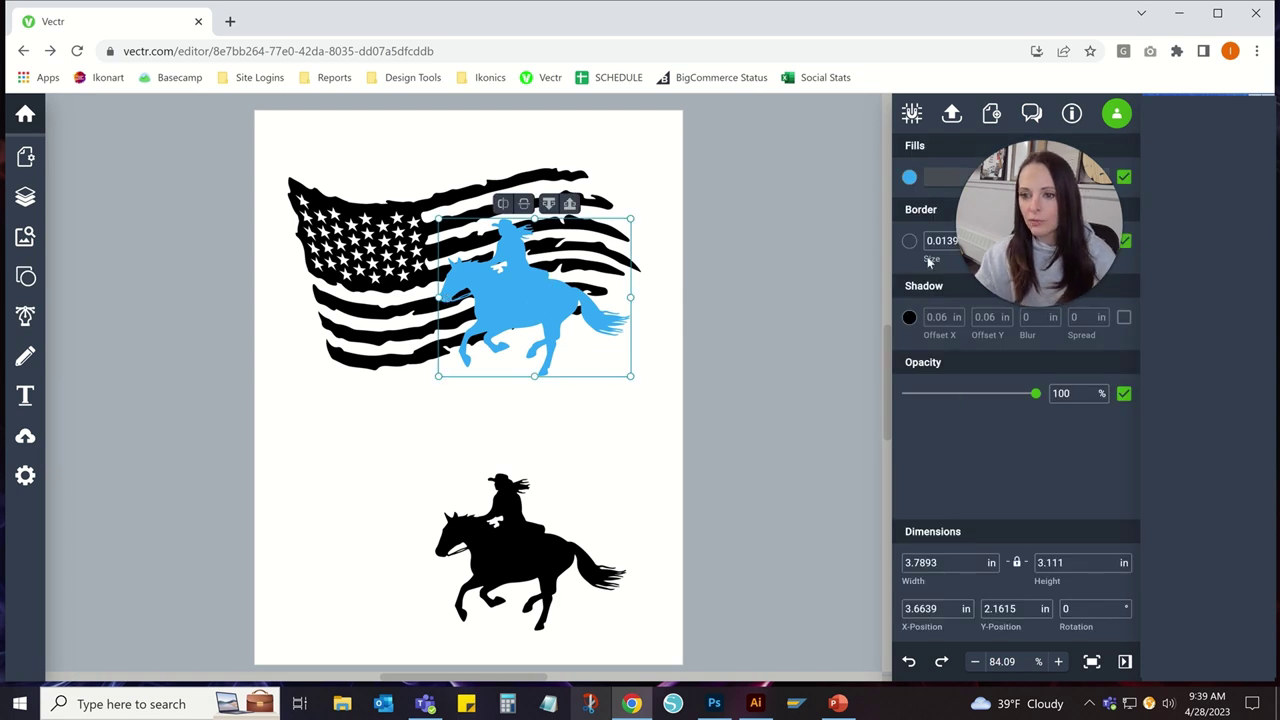
# - Set the blue horse's Border colour to the white preset
pyautogui.moveTo(1040, 250); pyautogui.dragTo(988, 402)
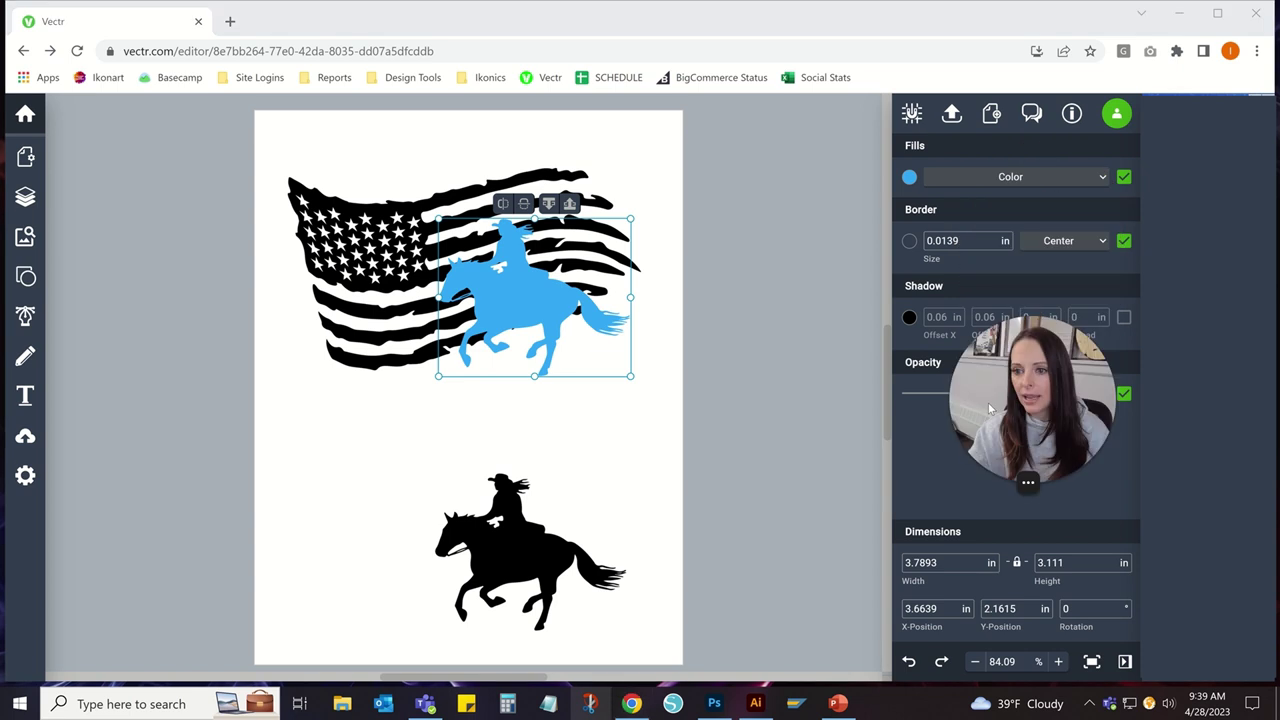
pyautogui.click(909, 240)
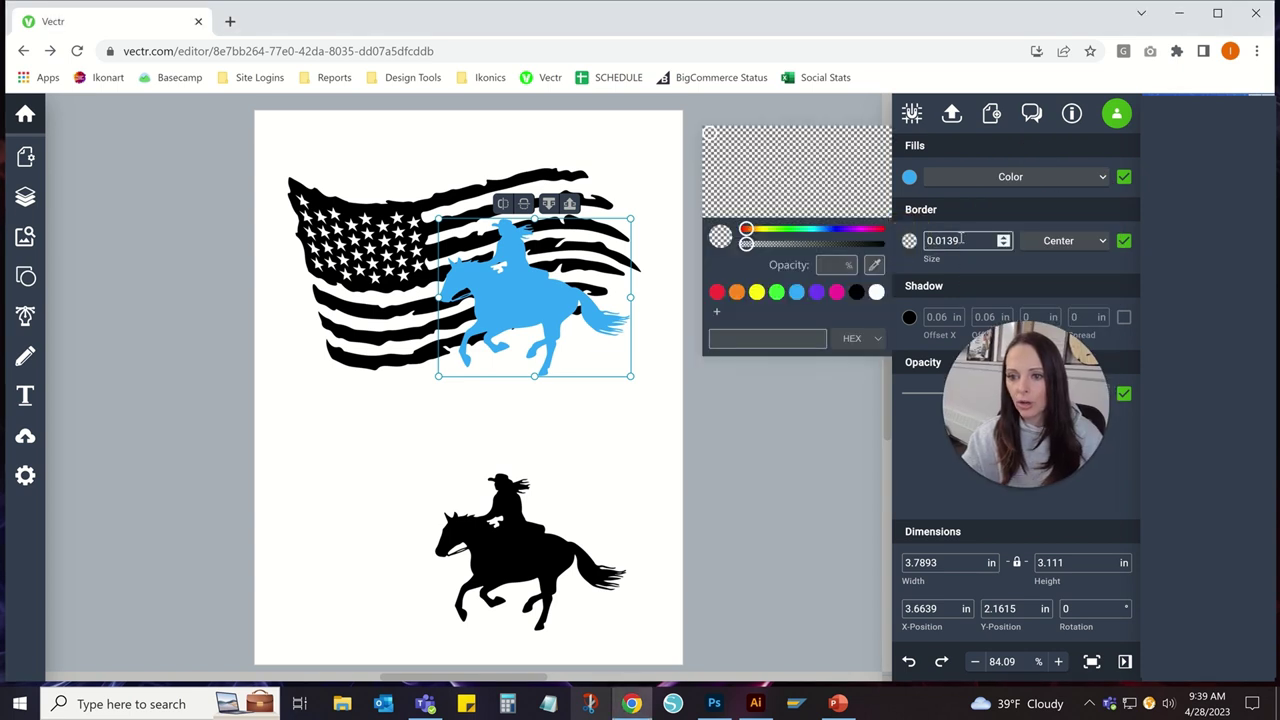
pyautogui.click(877, 291)
pyautogui.click(780, 300)
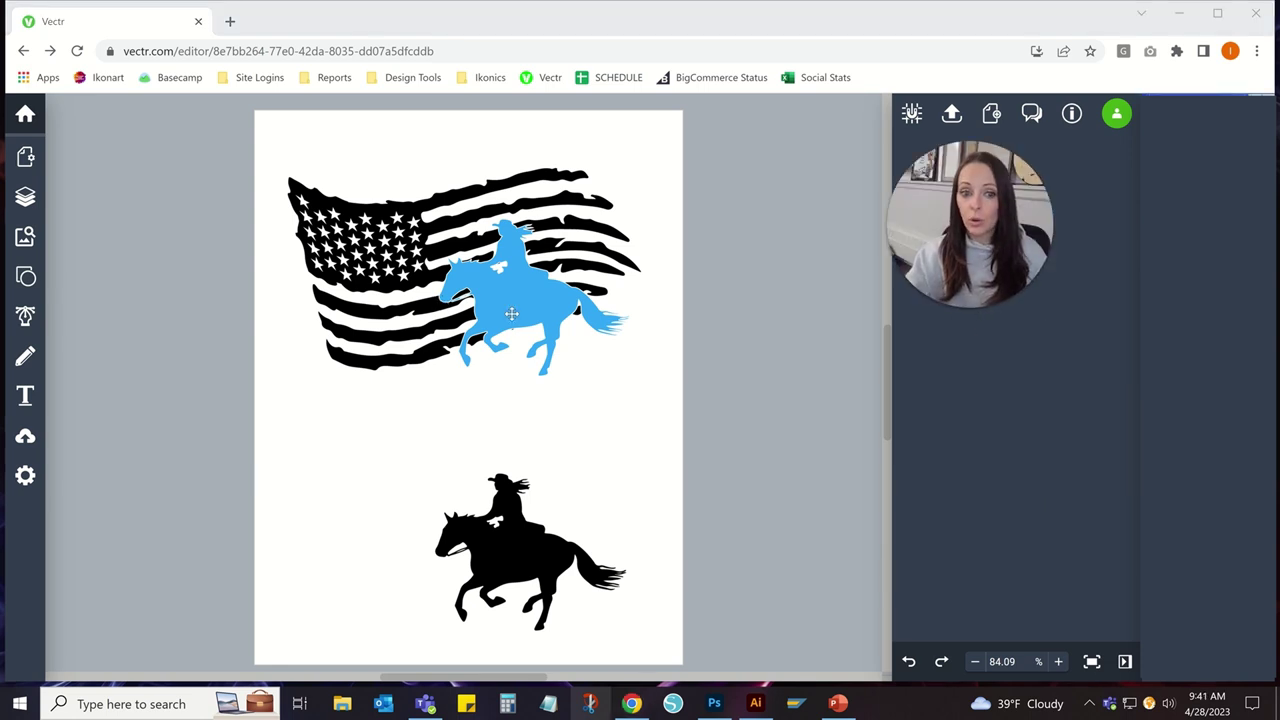
# - Fill the blue horse white over the flag and deselect to check it
pyautogui.click(523, 297)
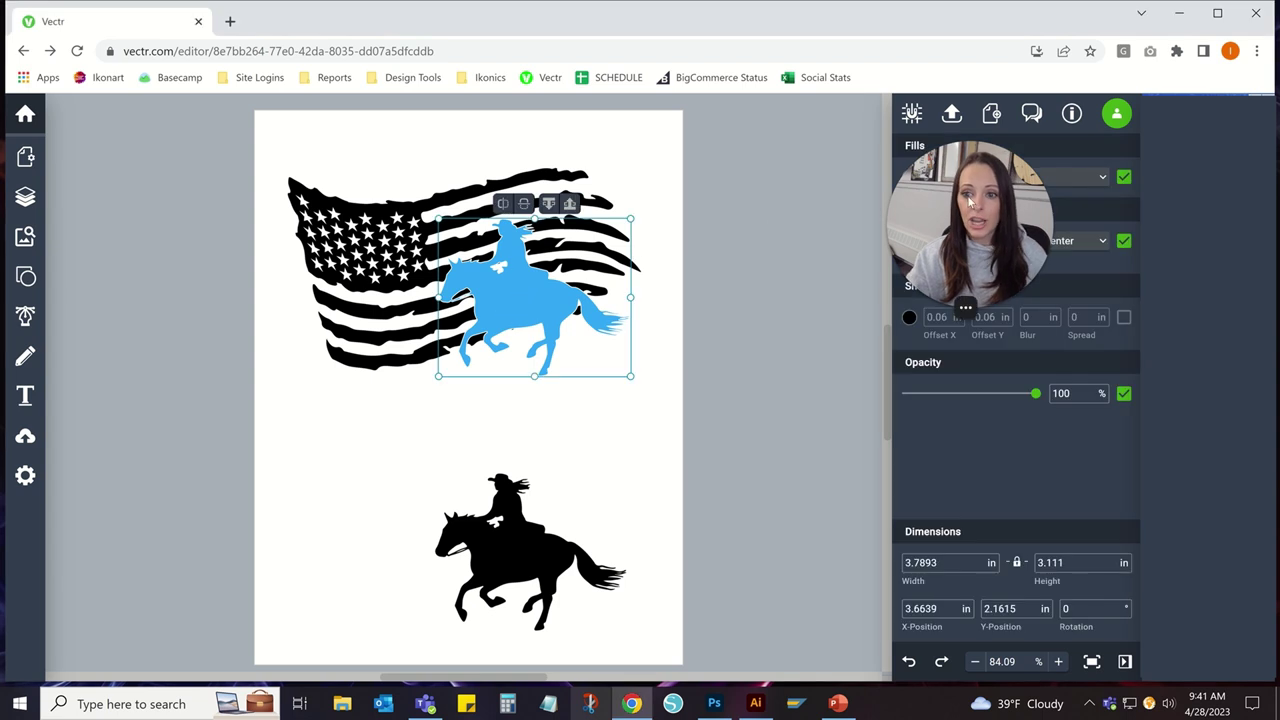
pyautogui.click(910, 178)
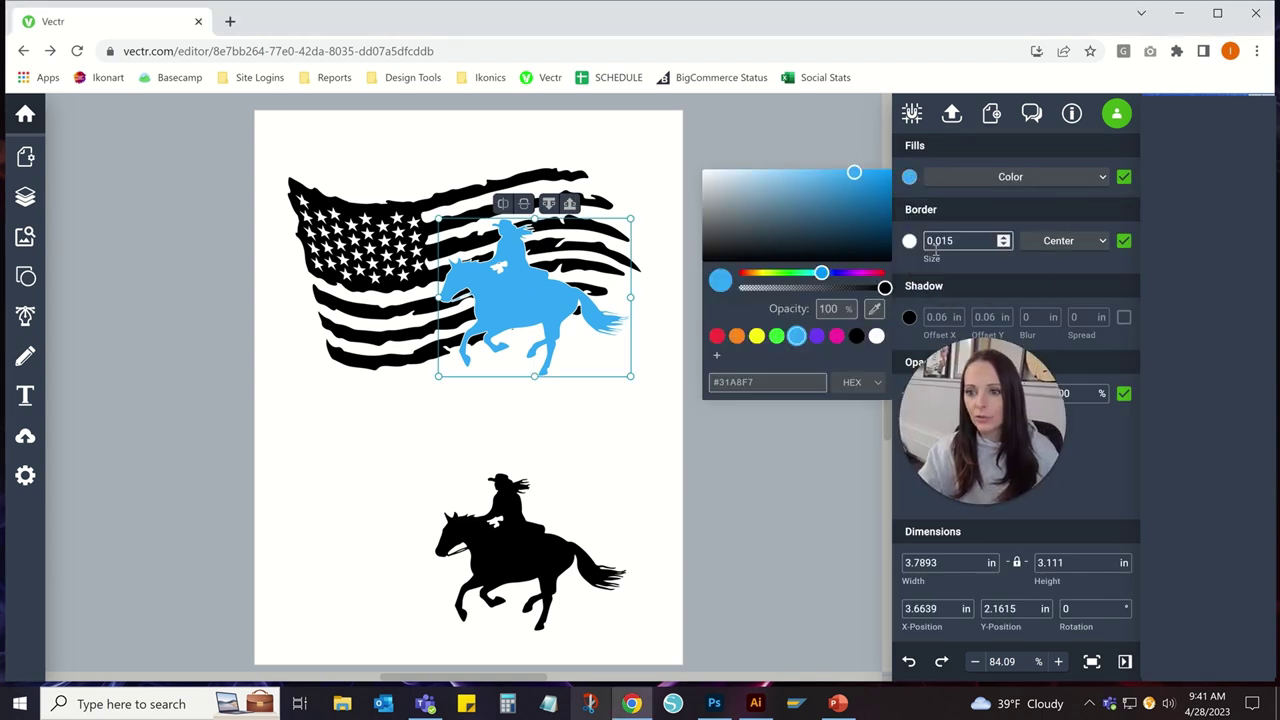
pyautogui.click(876, 336)
pyautogui.click(670, 162)
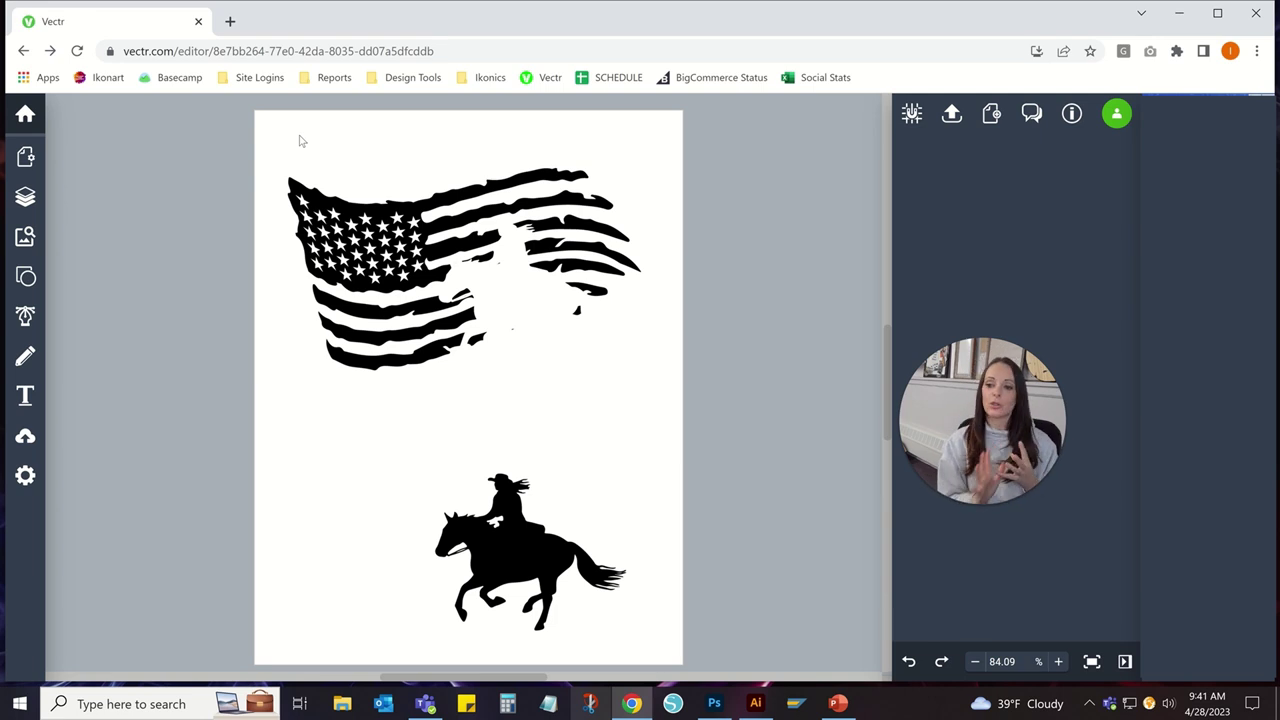
# - Try subtracting the horse from the flag, undo it, then refill the horse white
pyautogui.moveTo(279, 174); pyautogui.dragTo(612, 368)
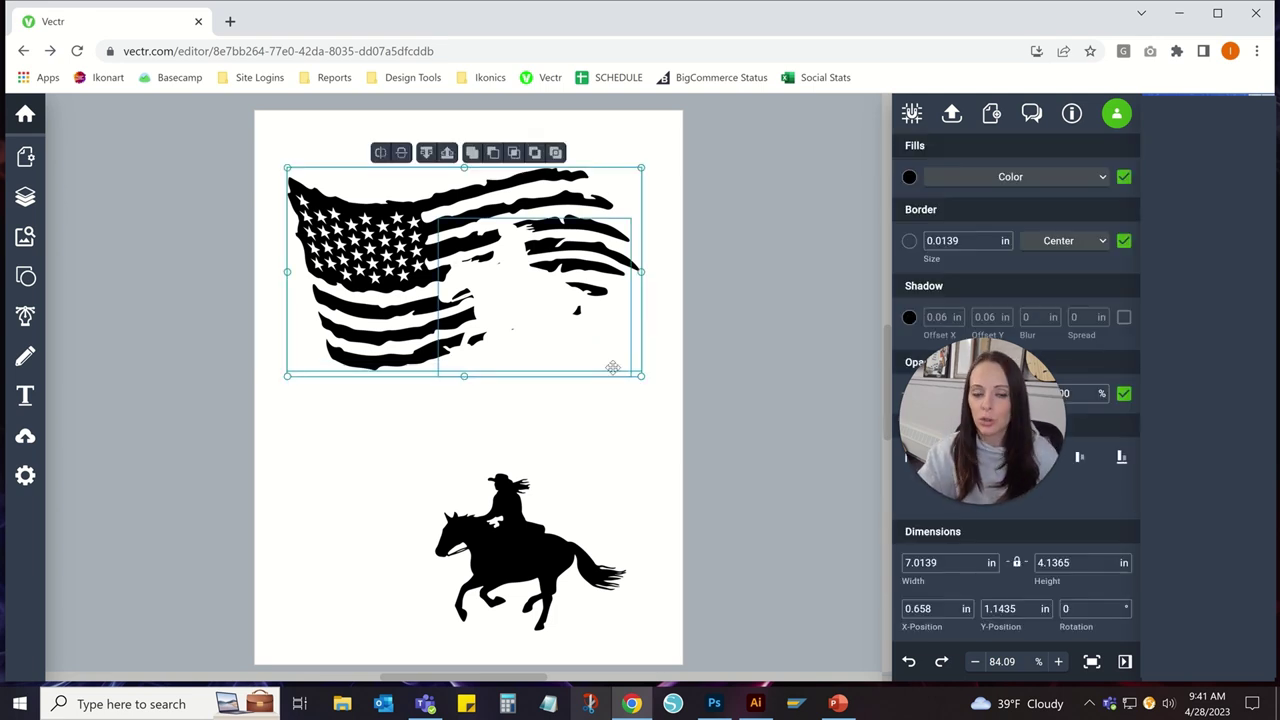
pyautogui.click(492, 153)
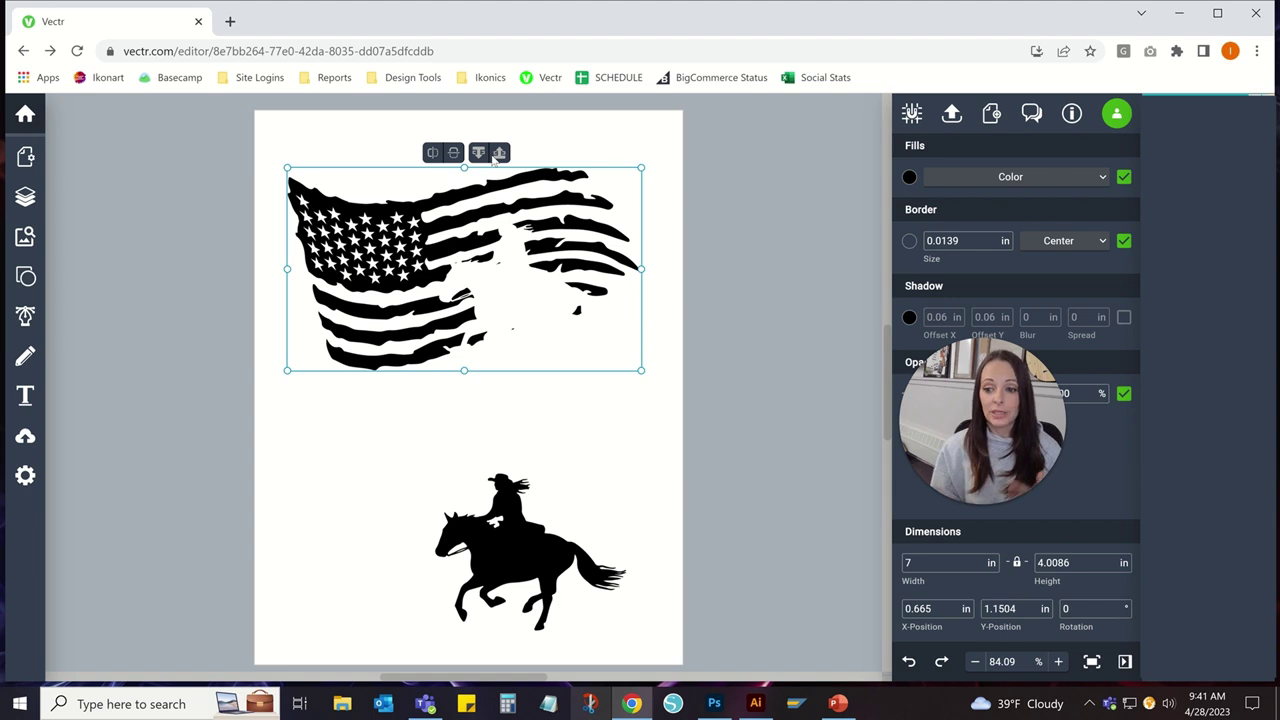
pyautogui.hotkey('ctrl', 'z')
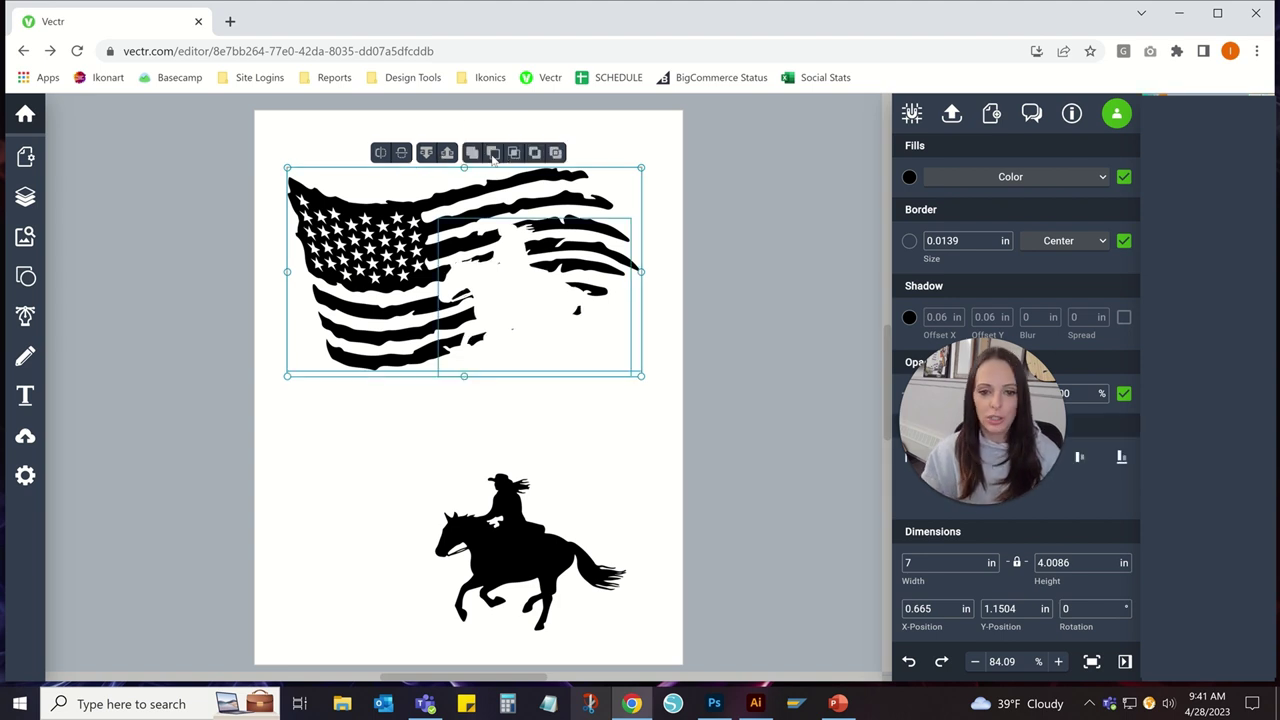
pyautogui.click(745, 222)
pyautogui.click(505, 295)
pyautogui.click(910, 178)
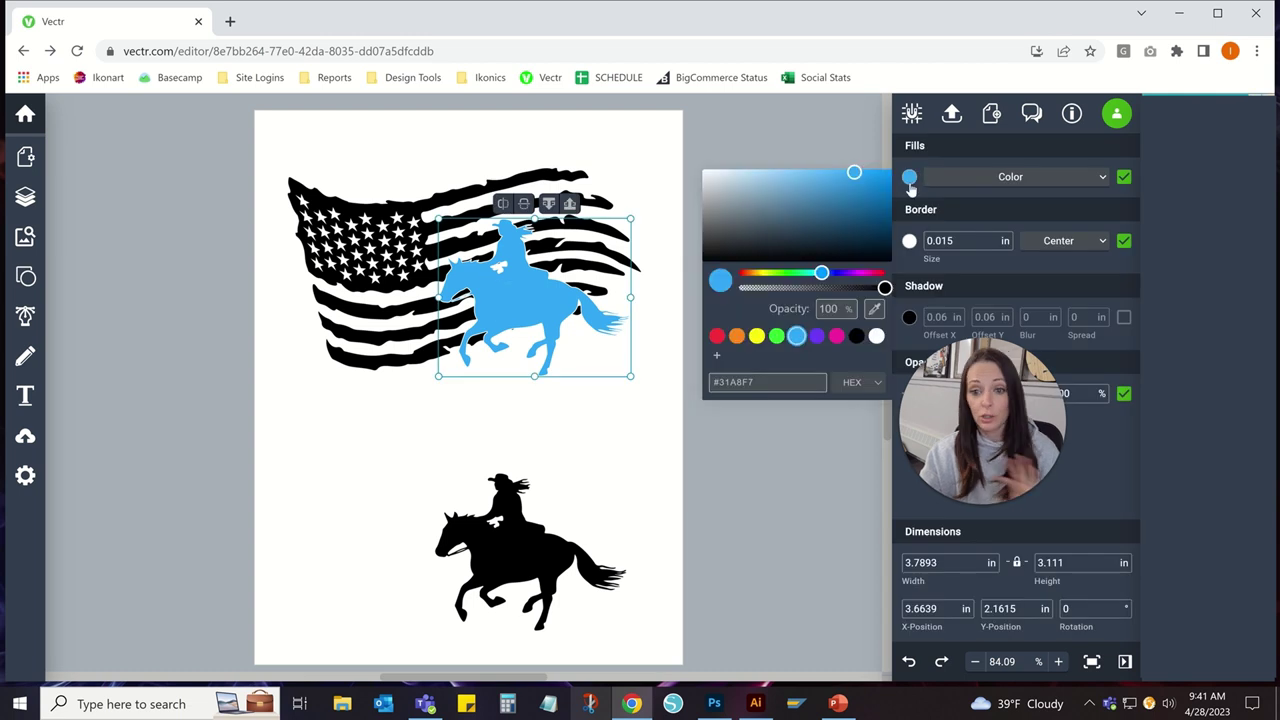
pyautogui.click(876, 335)
pyautogui.click(672, 471)
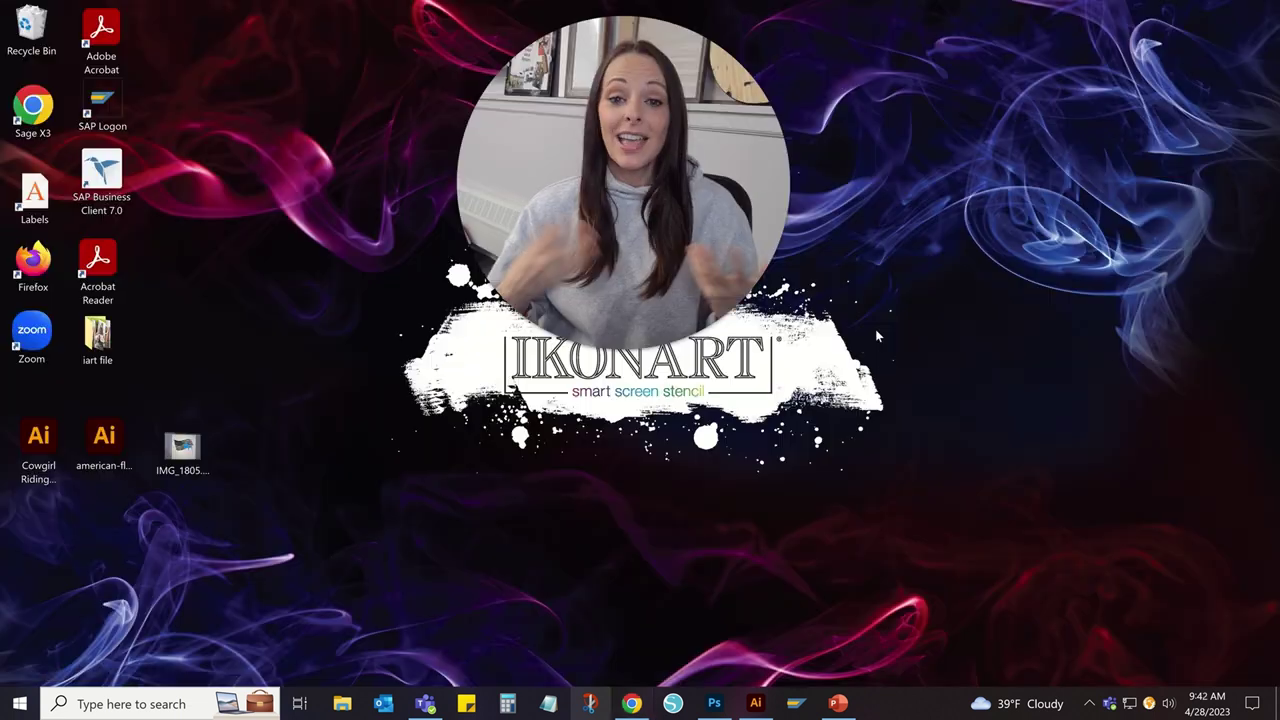